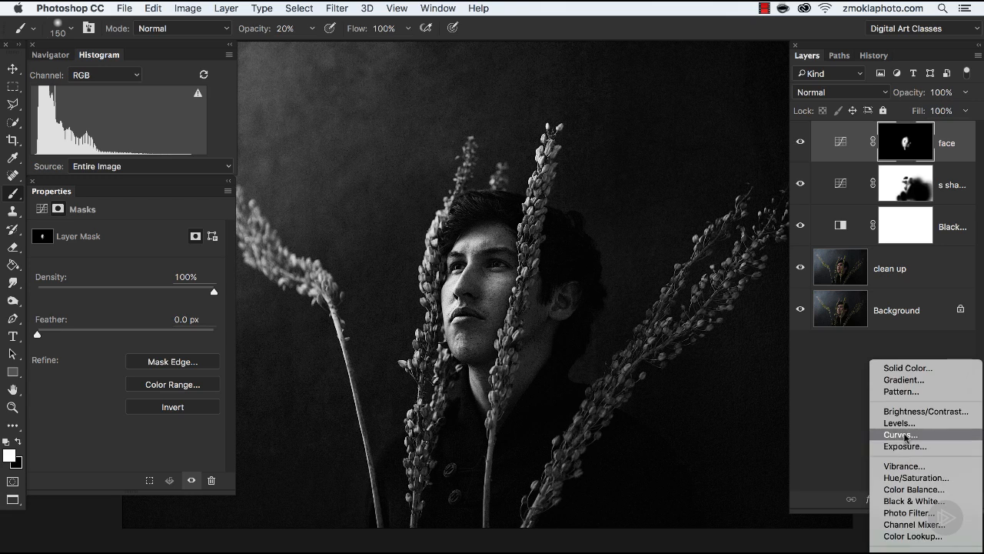
Step: Add a Curves adjustment layer above the face layer
click(903, 435)
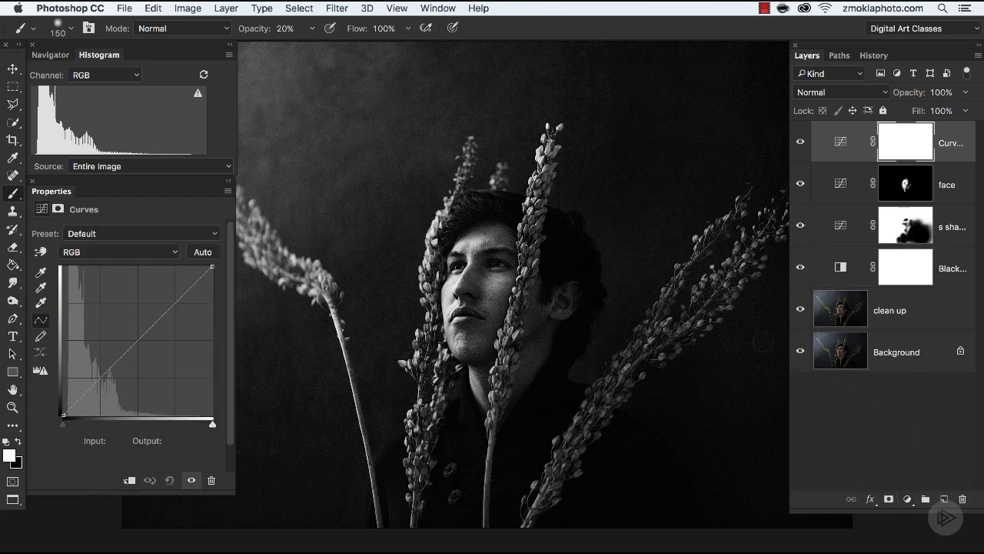
key(super+equal)
key(super+equal)
key(super+equal)
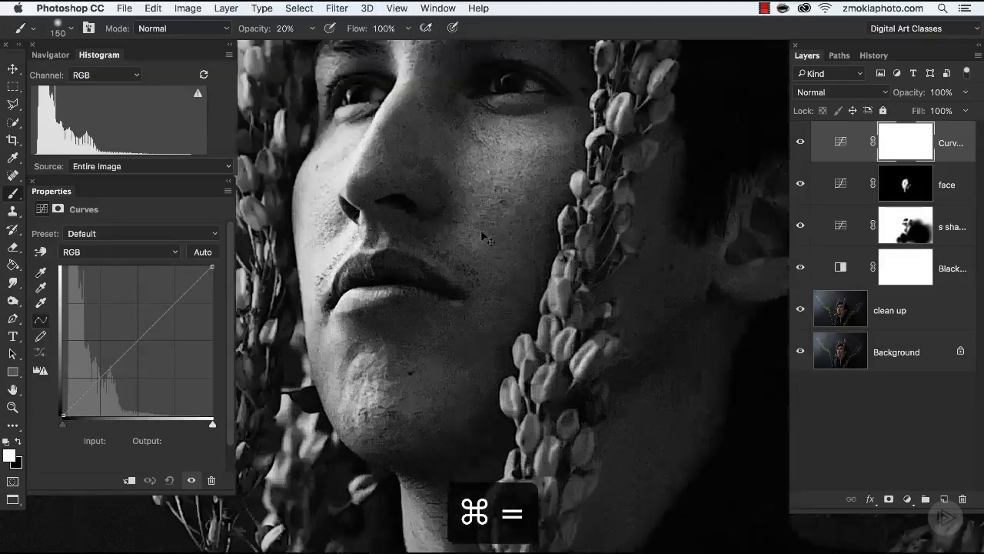
drag(532, 239, 563, 381)
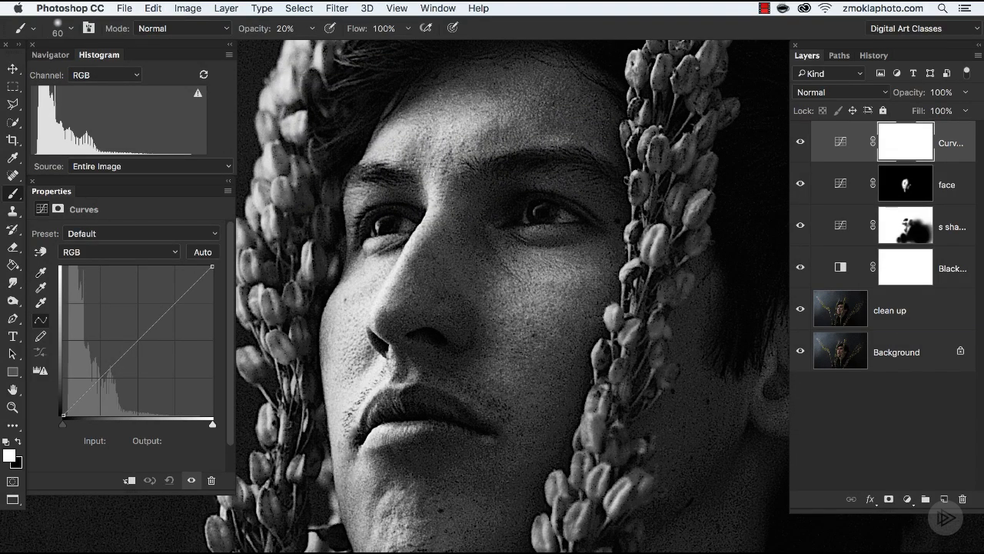
key(super+equal)
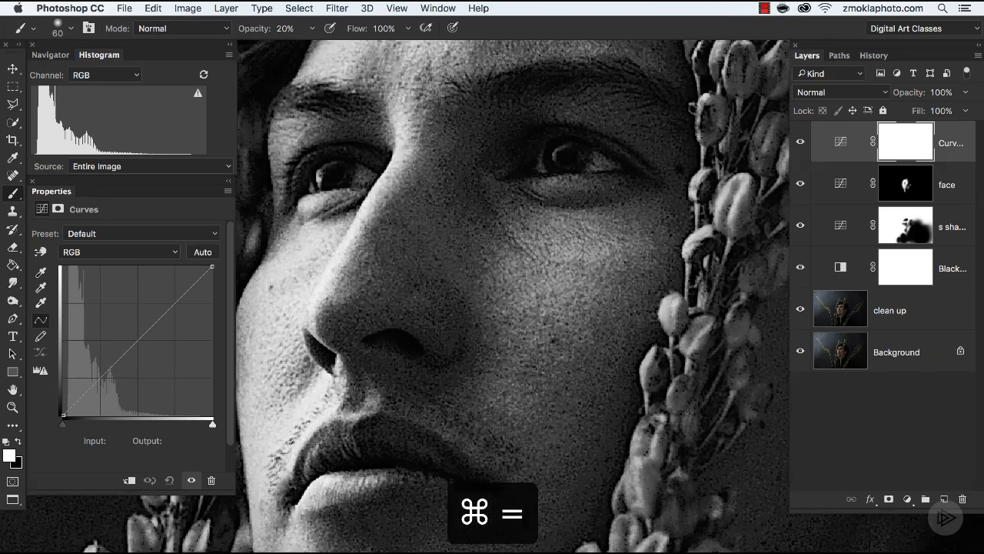
drag(464, 246, 554, 360)
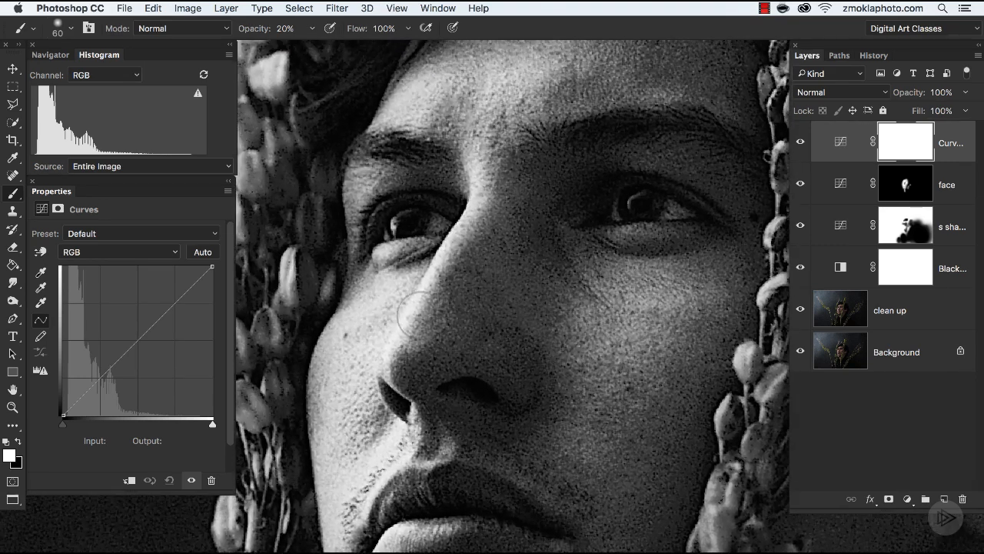
Step: Anchor the eye's dark tone on the curve with on-image adjustment and raise an upper curve point to Input 160, Output 208
click(41, 252)
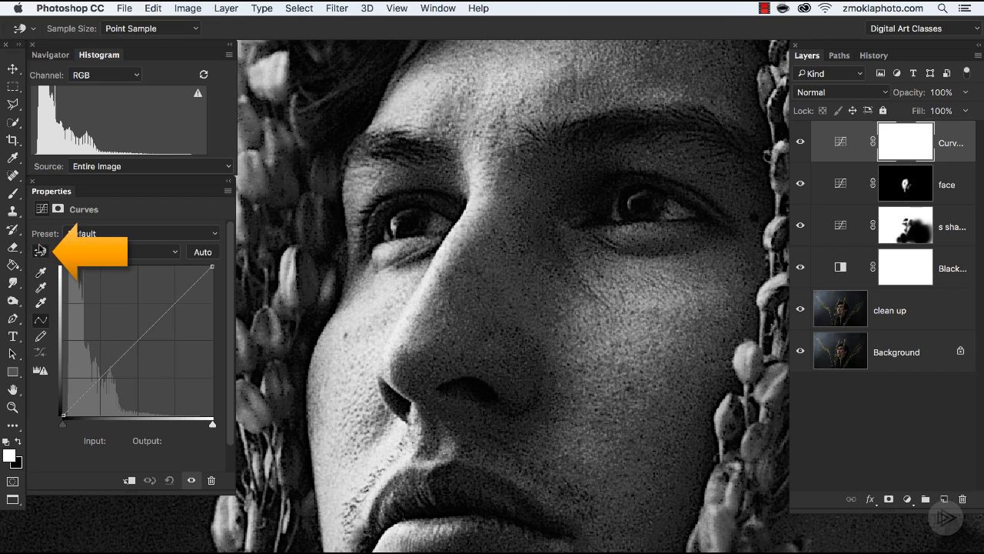
click(396, 225)
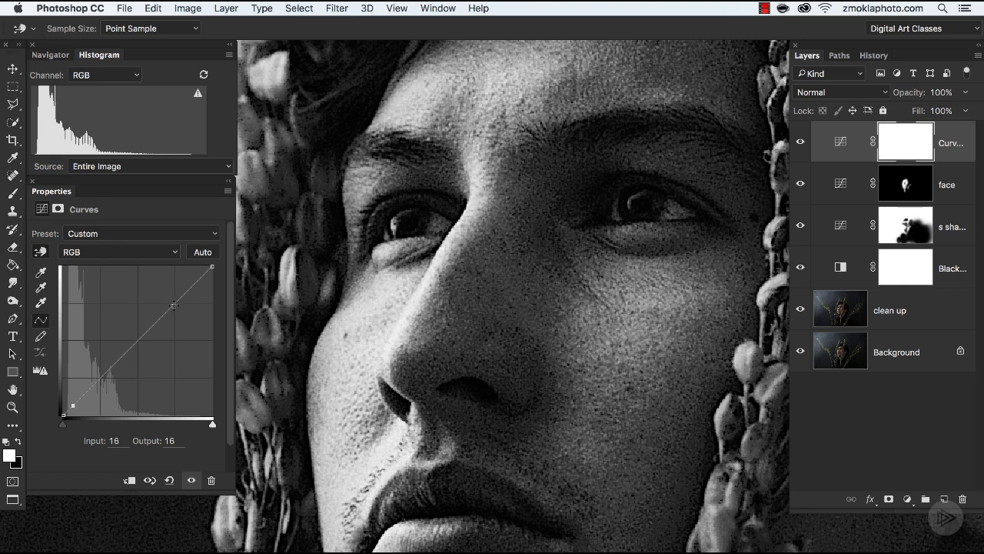
drag(174, 305, 157, 282)
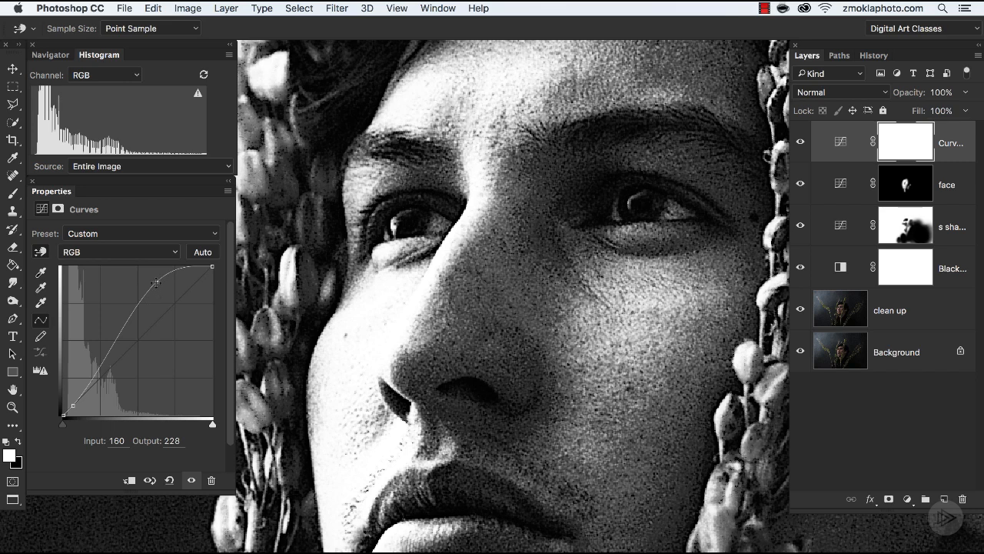
mouse_move(157, 283)
mouse_down()
mouse_move(146, 272)
mouse_move(156, 294)
mouse_up()
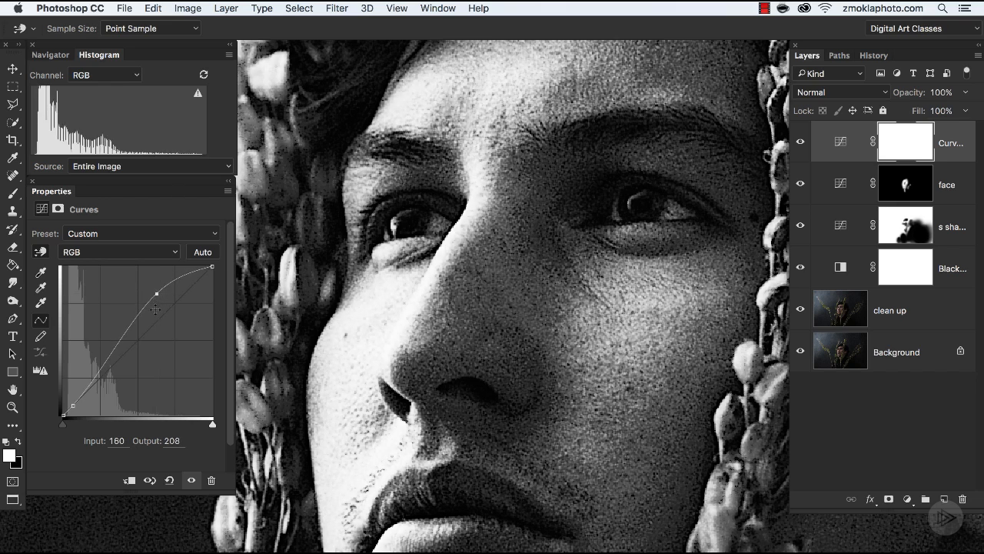
Step: Switch the new Curves layer off and on repeatedly to compare the face with and without the adjustment
key(super+minus)
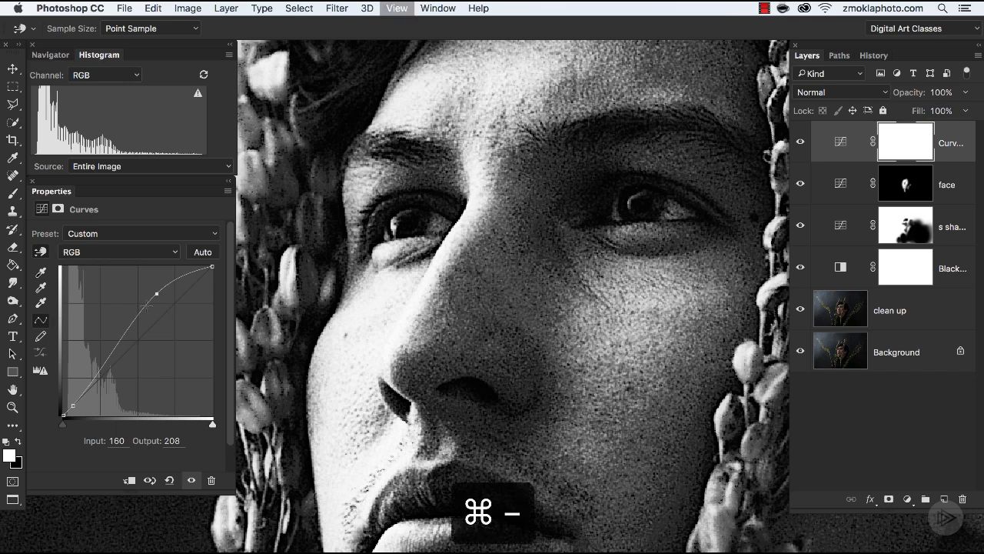
drag(507, 400, 458, 385)
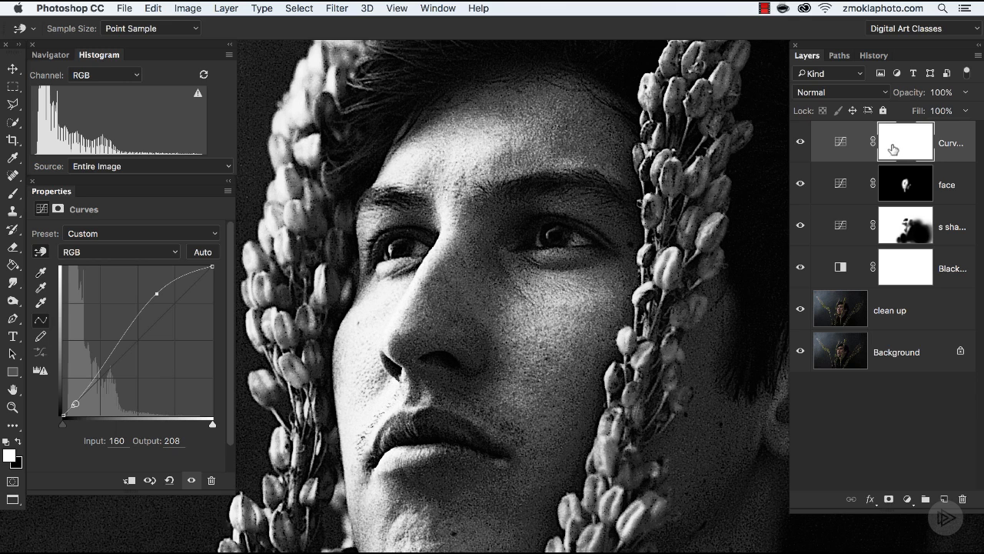
click(800, 145)
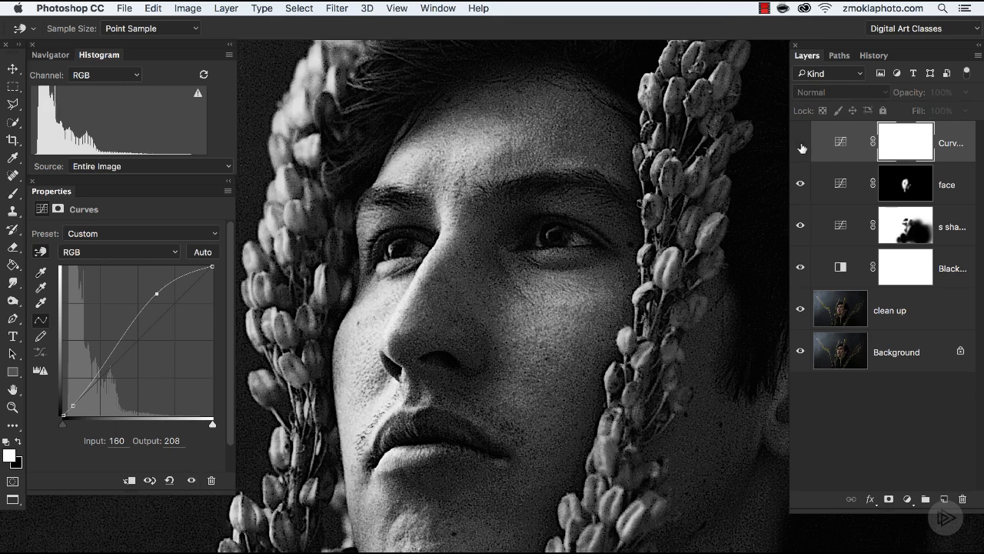
click(801, 146)
click(801, 145)
click(801, 145)
click(801, 145)
click(802, 145)
Step: Invert the new Curves layer's mask to black, ready for painting with the Brush tool
key(b)
click(911, 142)
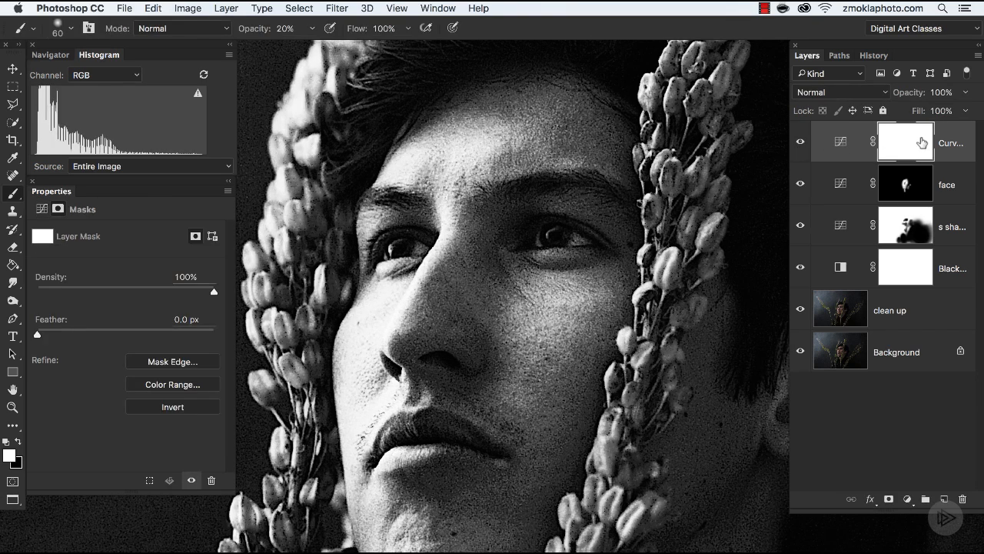
key(super+i)
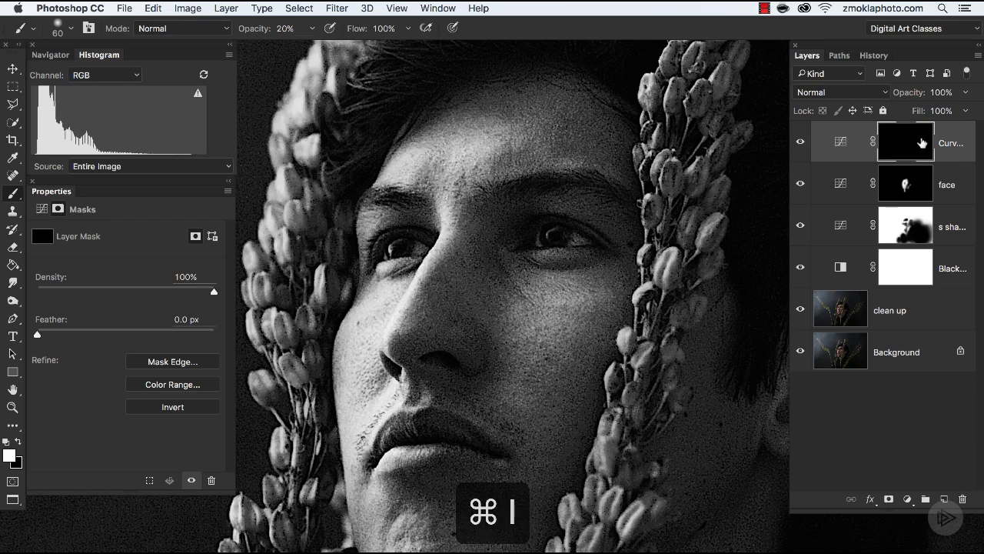
Step: Paint white over both eyes on the Curves layer's mask with a small soft brush at 20% opacity
key(super+equal)
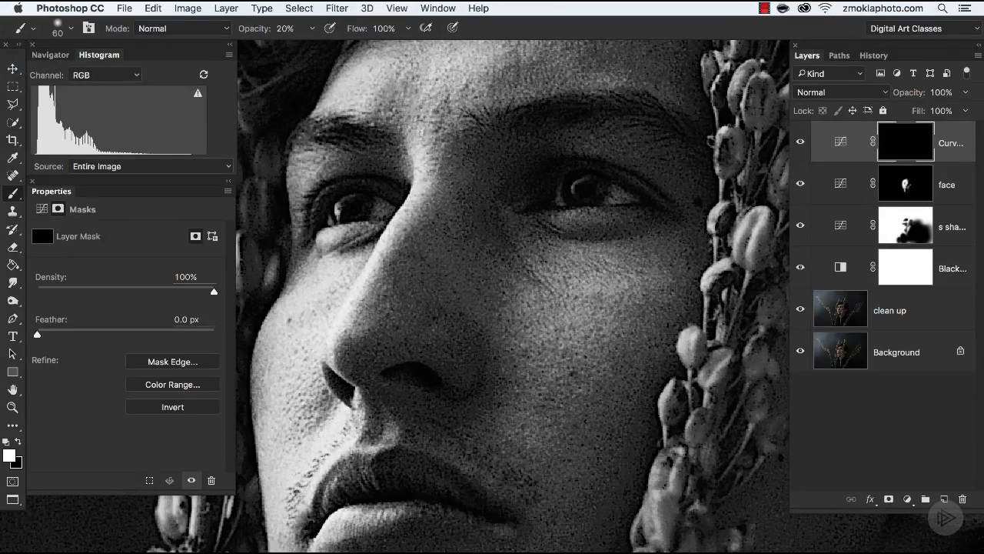
drag(638, 255, 600, 282)
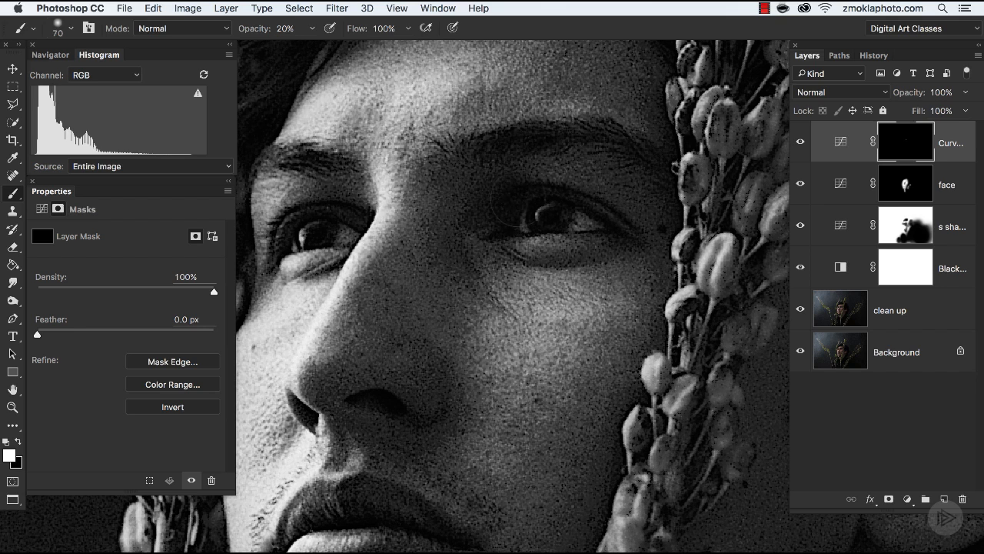
key(6)
key(super+minus)
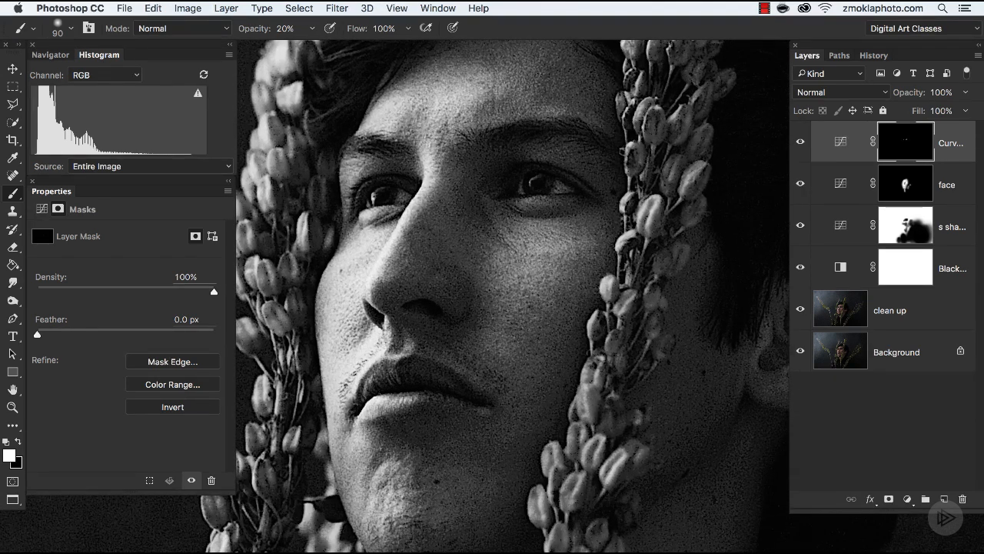
Step: Brighten the center of the face on the mask with a size 200 brush at 20% opacity, undoing the last stroke
key(bracketright)
key(bracketright)
key(bracketright)
key(bracketright)
key(bracketright)
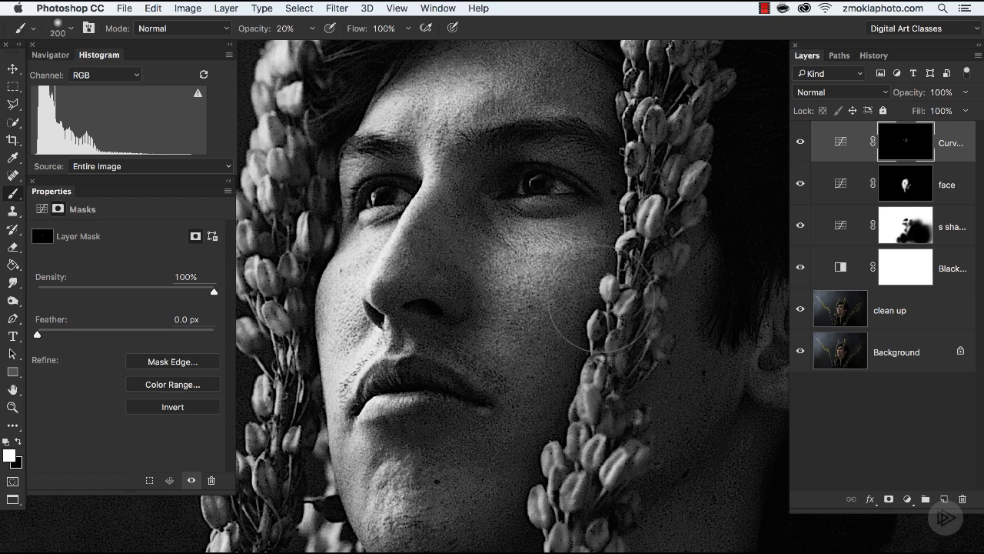
key(super+z)
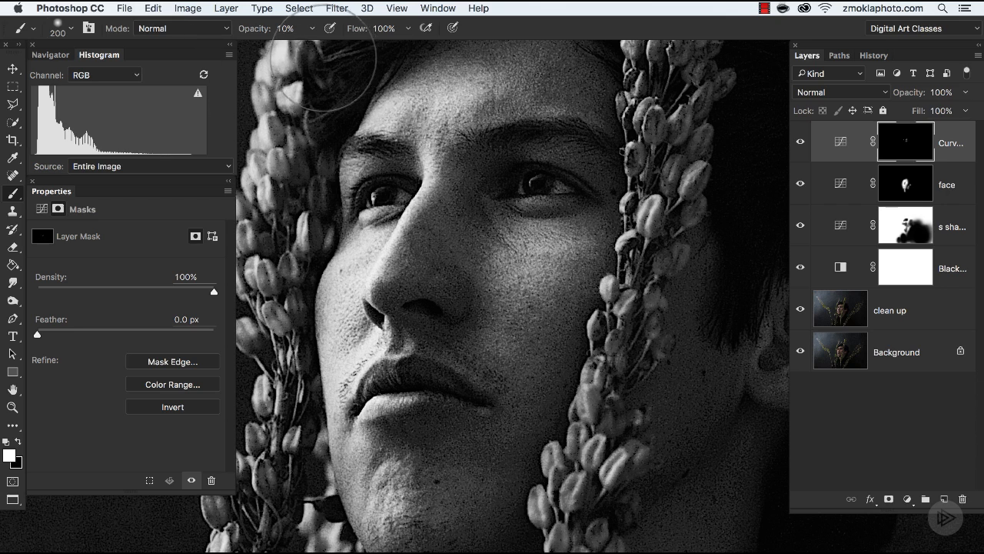
Step: Build up the mask over the forehead and the lit side of the face with a size 300 white brush at 10% opacity
key(bracketright)
key(bracketright)
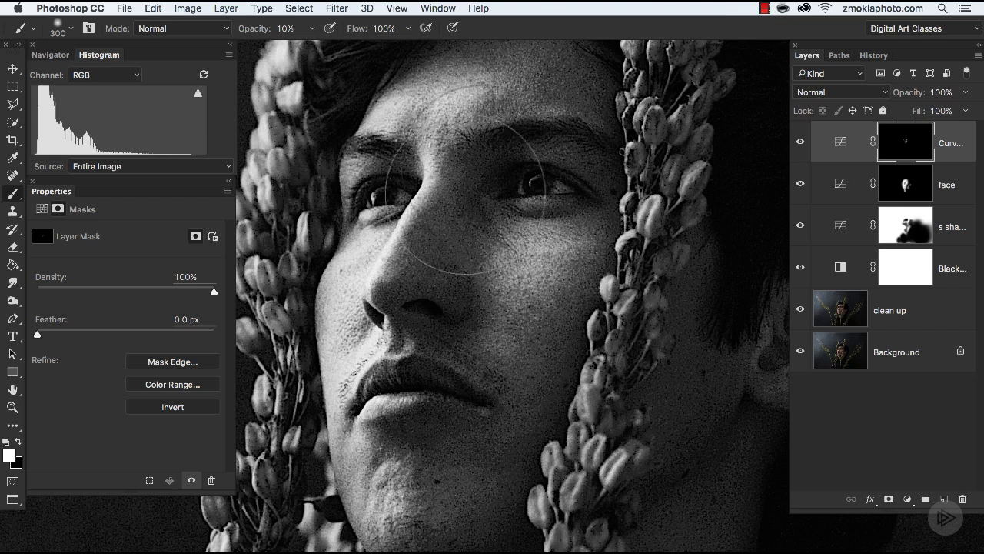
scroll(500, 139, up, 3)
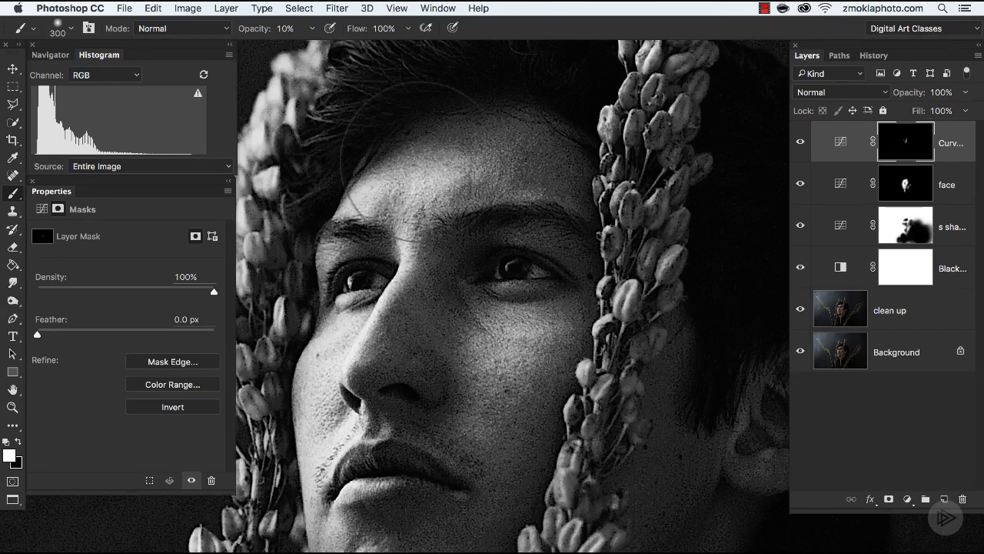
key(super+minus)
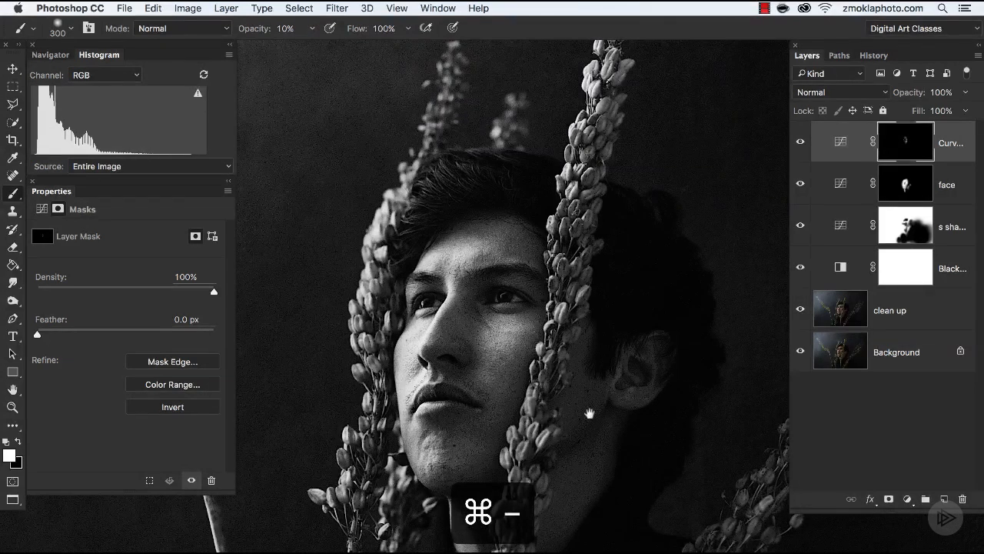
scroll(589, 414, down, 2)
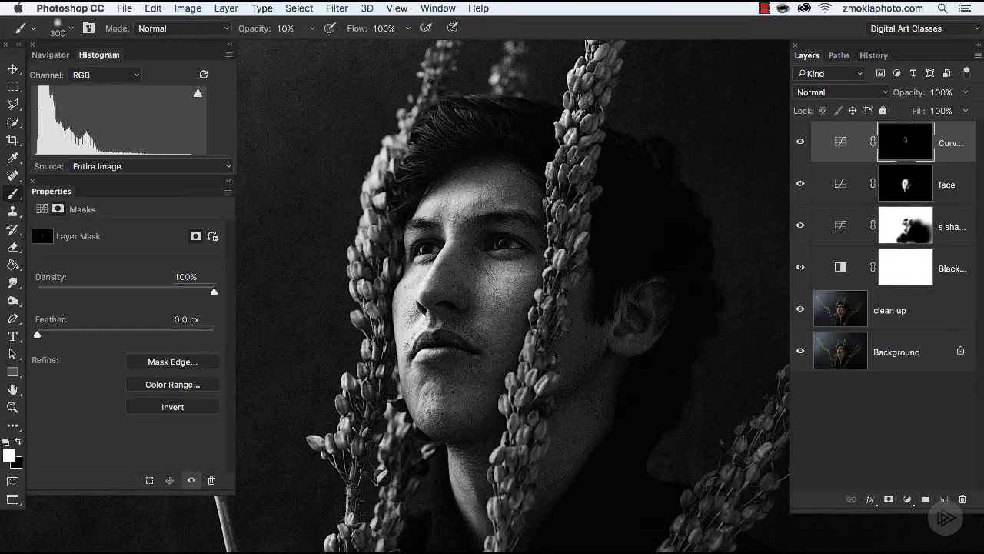
mouse_move(420, 360)
mouse_down()
mouse_move(448, 256)
mouse_move(427, 243)
mouse_up()
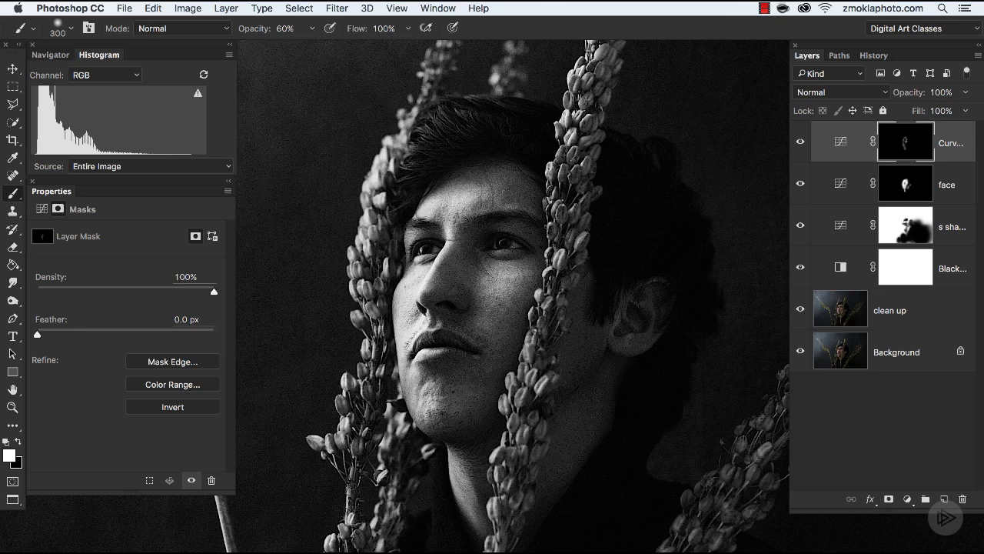
Step: Try brightening the whole upper face with a size 500 brush at 60% opacity, and undo the stroke
key(bracketright)
key(bracketright)
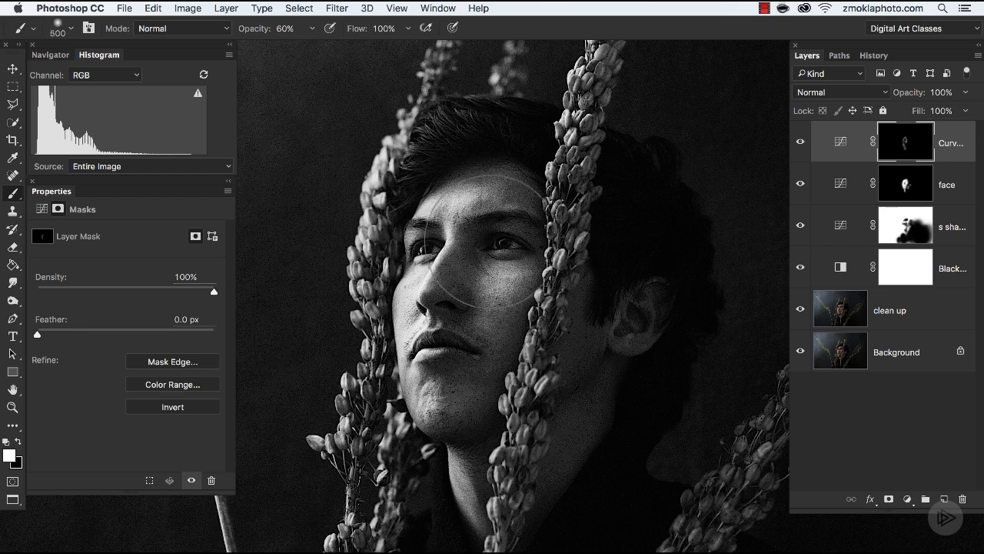
drag(492, 269, 490, 245)
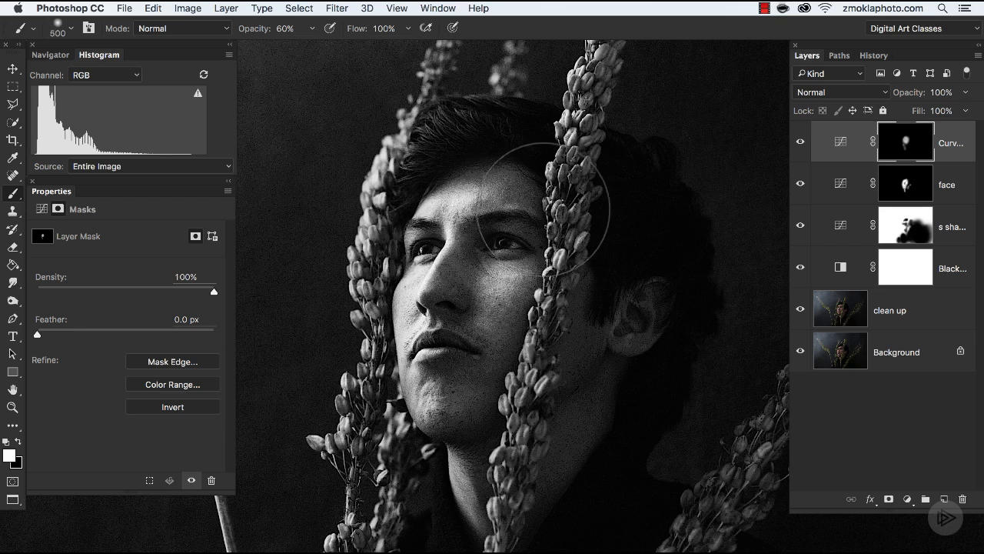
key(super+z)
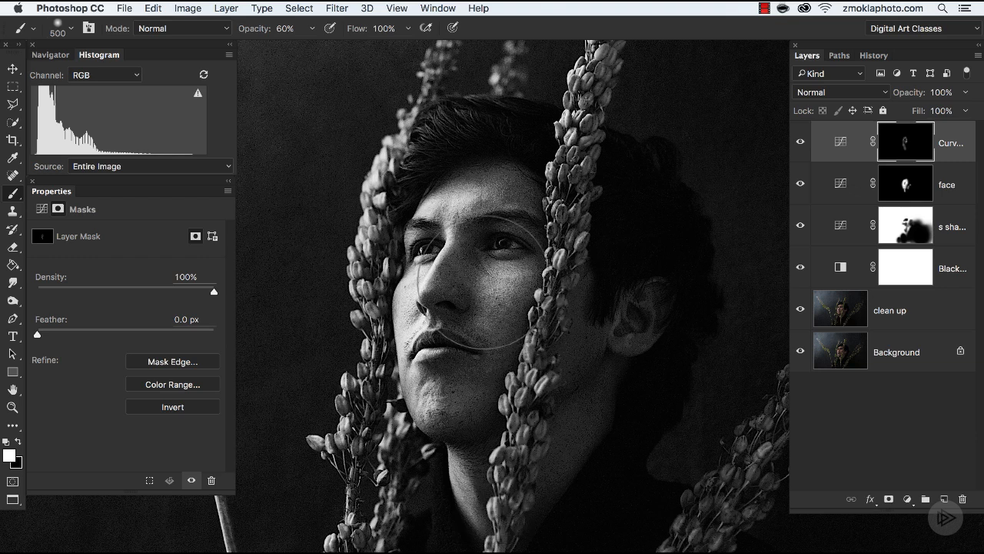
Step: Refine the mask over the facial highlights with a size 150 white brush at 10% opacity
key(1)
key(super+equal)
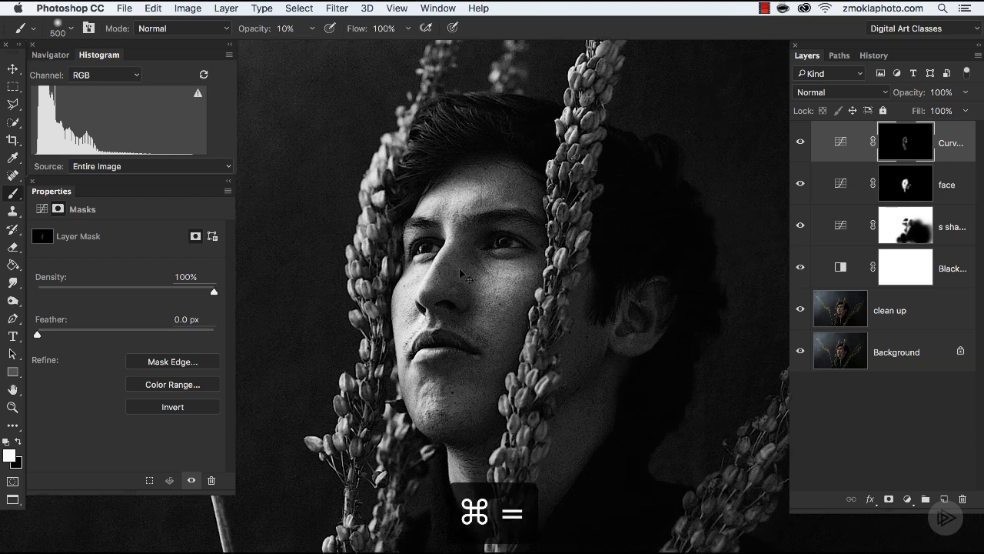
key(super+equal)
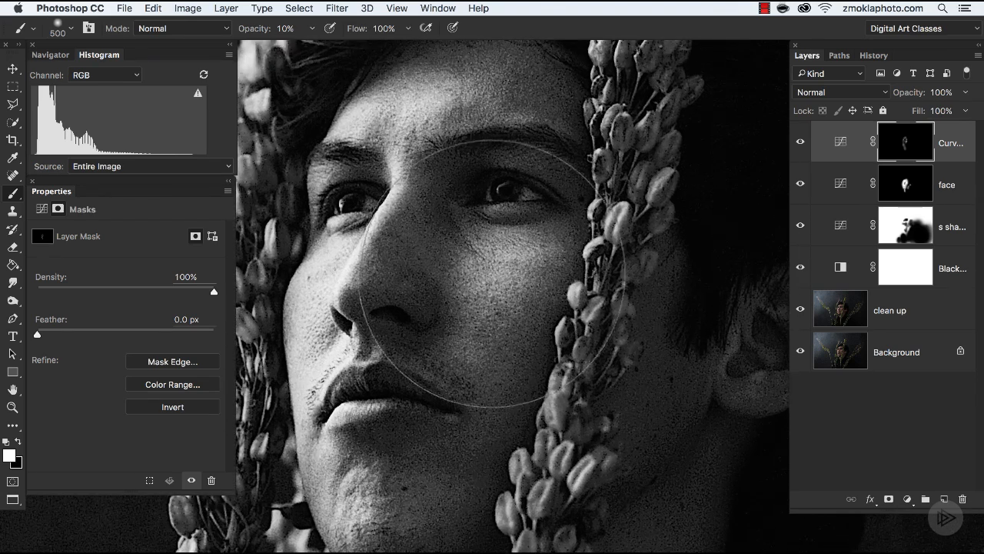
key(bracketleft)
key(bracketleft)
key(bracketleft)
key(bracketleft)
key(bracketleft)
key(bracketleft)
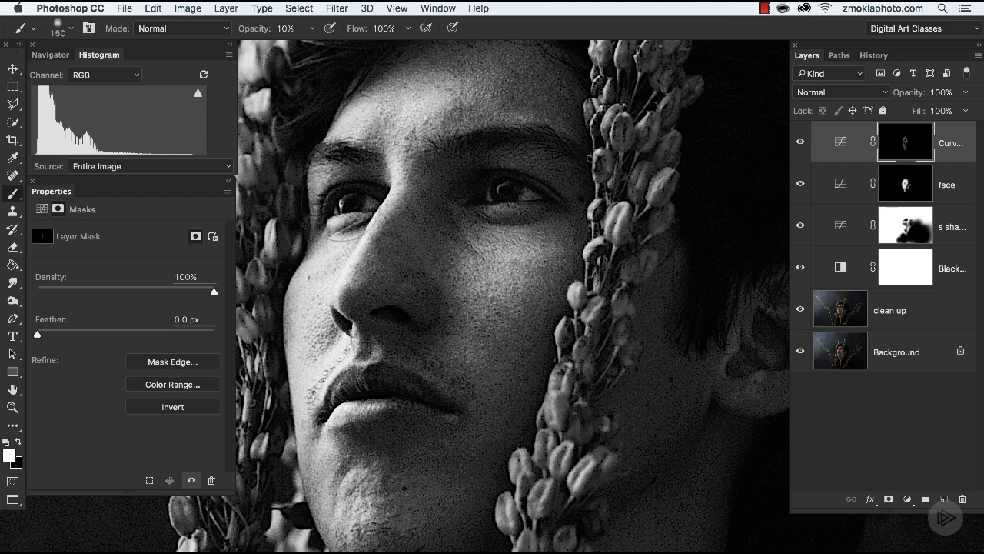
Step: Strengthen the mask along the lit side of the face with a size 250 brush at 10% opacity, and compare the layer off and on
key(super+minus)
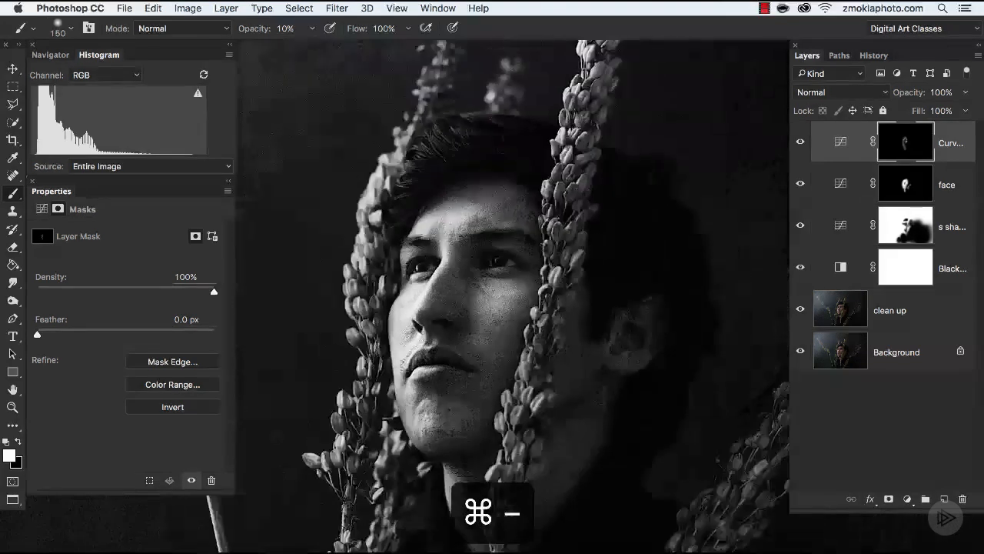
key(bracketright)
key(bracketright)
key(bracketright)
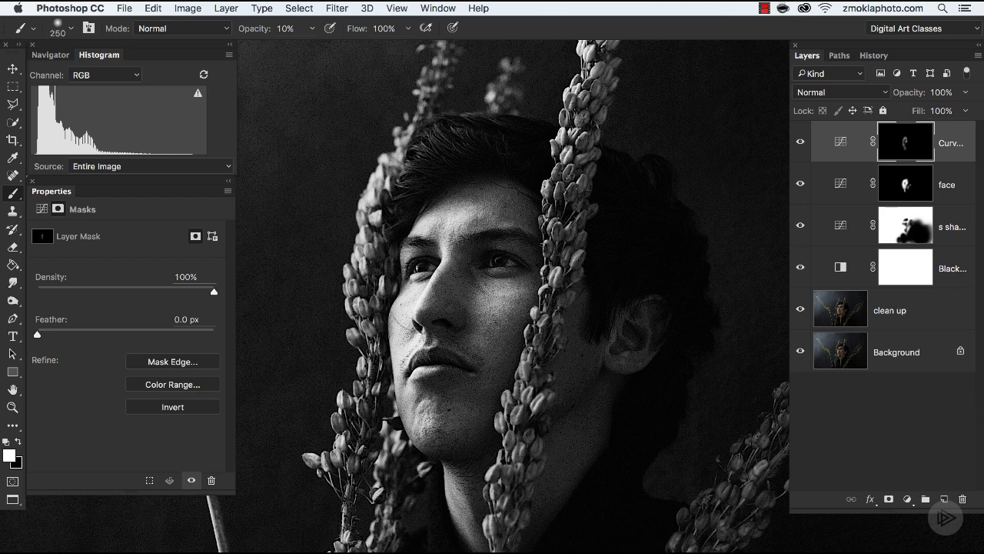
scroll(498, 296, down, 3)
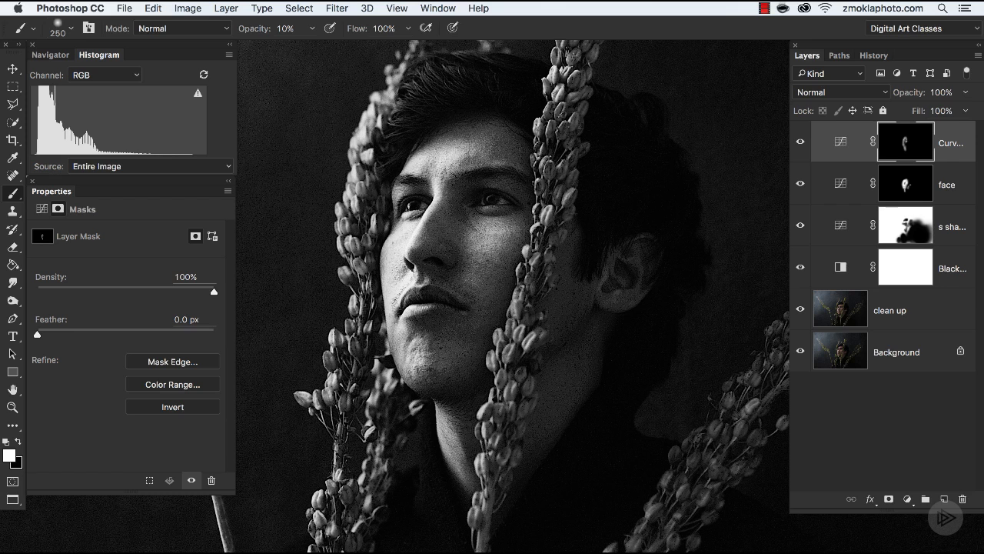
click(798, 143)
click(798, 143)
Step: Paint the neck and coat collar area into the Curves layer's mask with a size 600 white brush at 10% opacity
key(bracketright)
drag(541, 448, 543, 244)
key(bracketright)
key(bracketright)
key(bracketright)
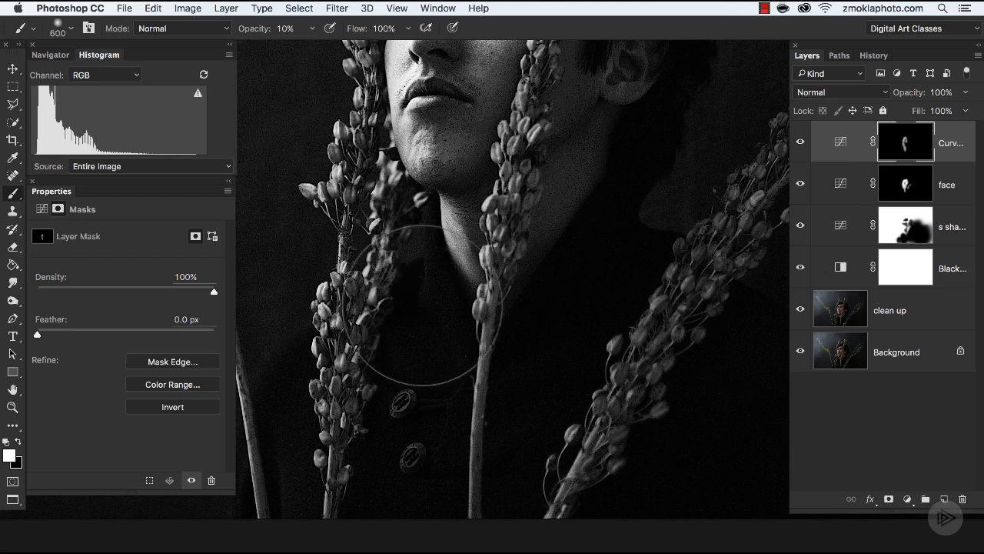
mouse_move(425, 305)
mouse_down()
mouse_move(392, 447)
mouse_move(528, 313)
mouse_move(593, 272)
mouse_move(512, 337)
mouse_up()
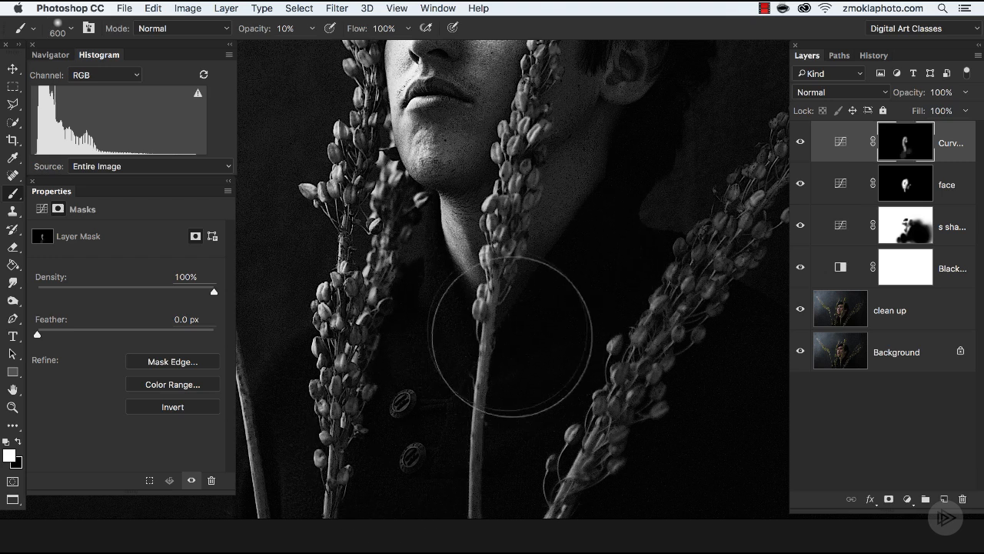
Step: Examine the portrait at different magnifications and compare the face with the top Curves layer hidden and shown
key(super+minus)
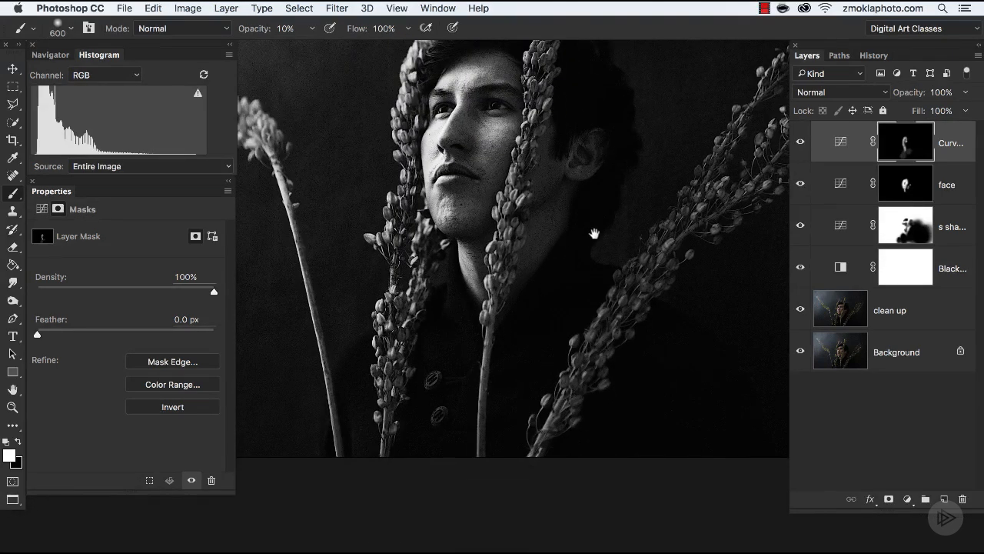
drag(594, 233, 593, 325)
key(super+plus)
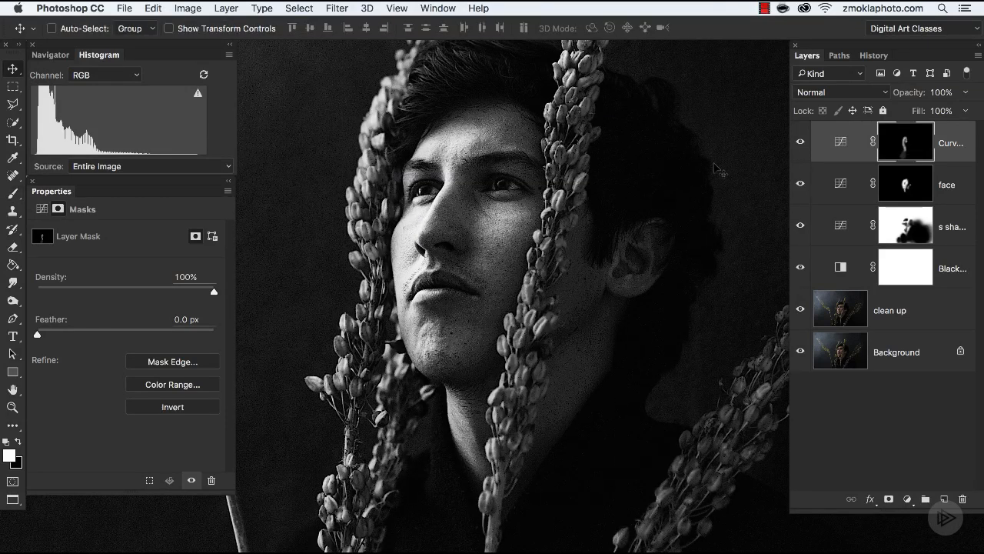
key(super+equal)
drag(510, 197, 537, 350)
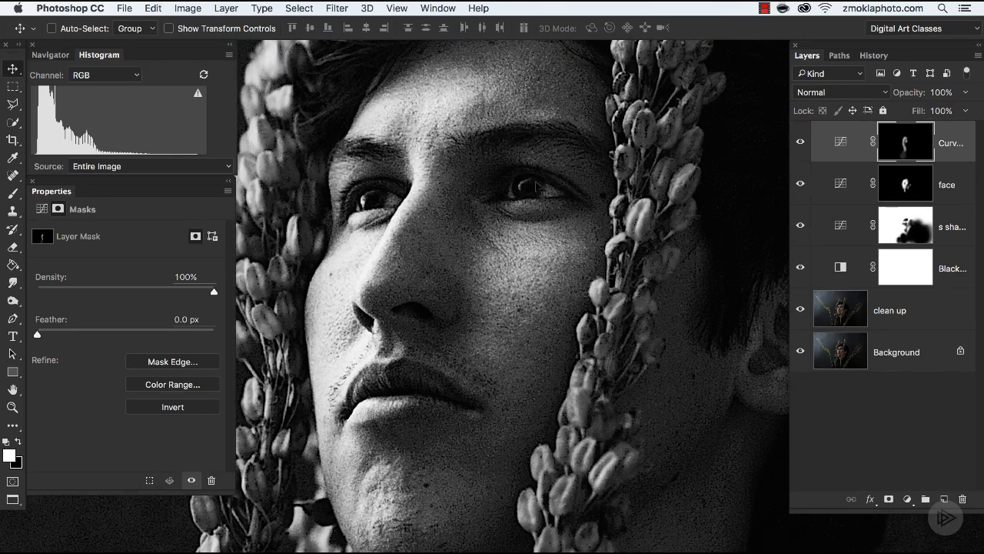
click(800, 143)
click(800, 143)
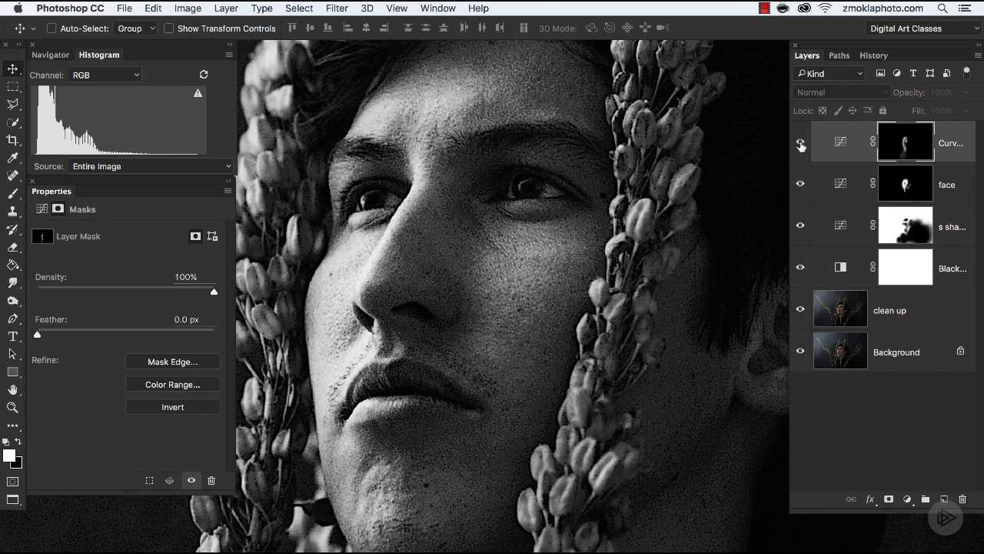
Step: Sample the dark tones around the eye on the image to add shadow points to the top layer's curve, one at input 39, output 47
click(840, 143)
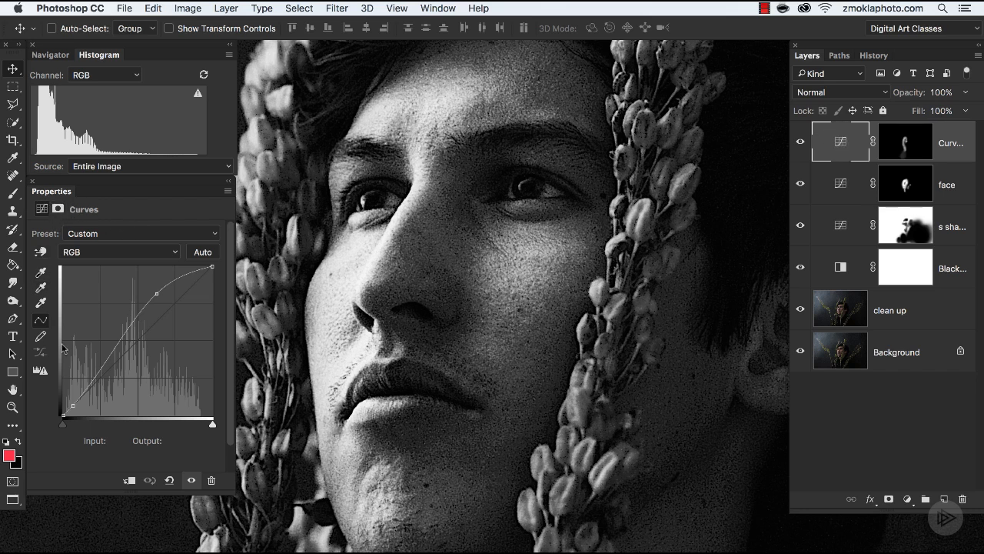
click(42, 253)
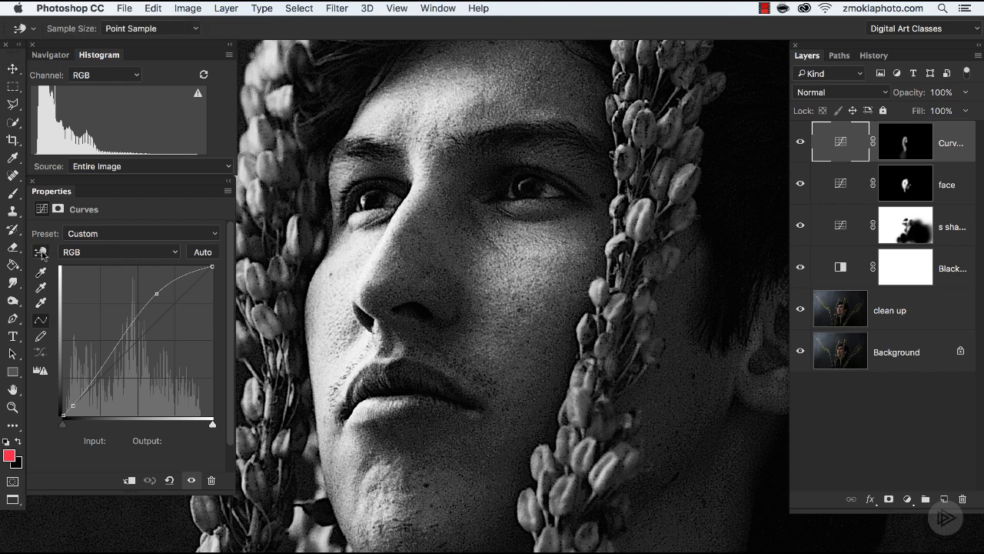
key(super+equal)
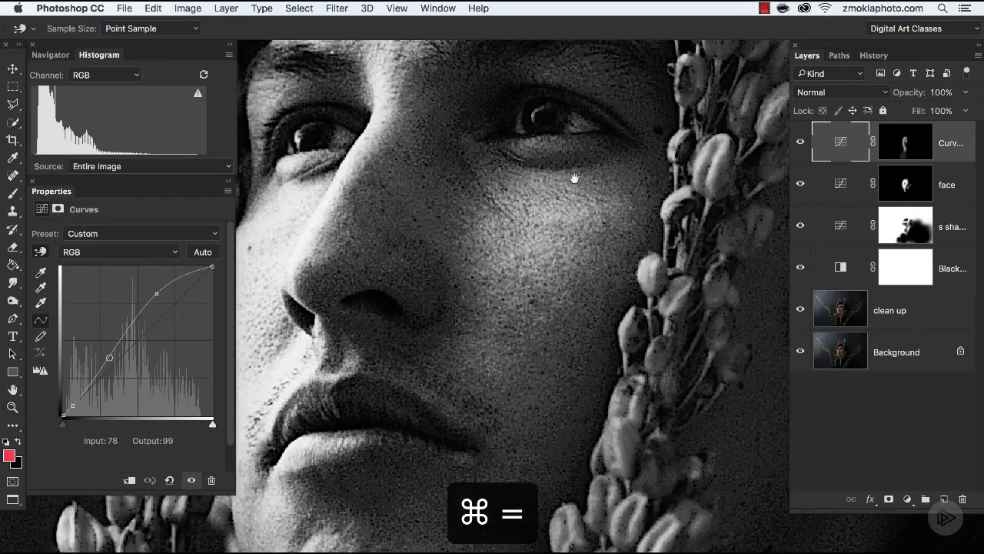
drag(575, 179, 598, 208)
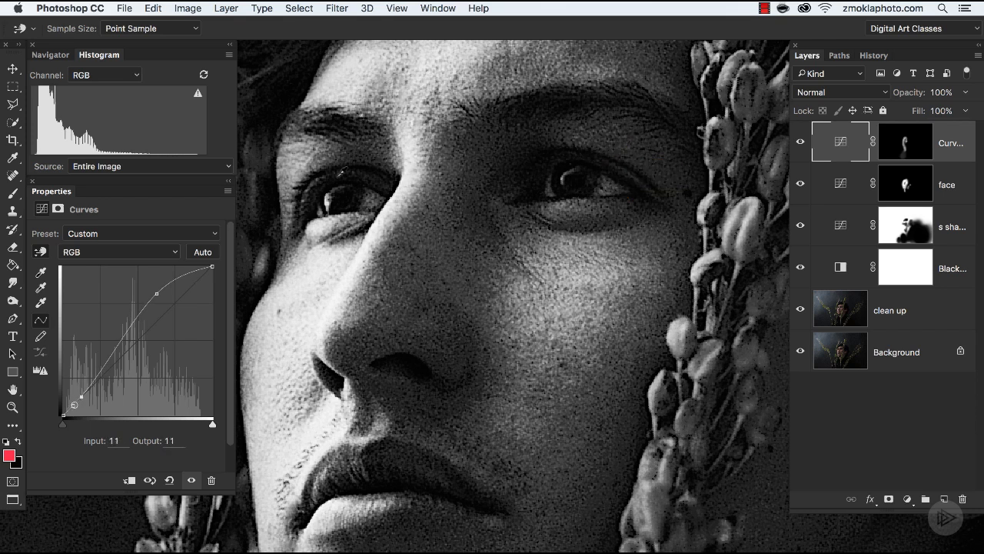
click(340, 185)
click(333, 172)
drag(86, 391, 87, 387)
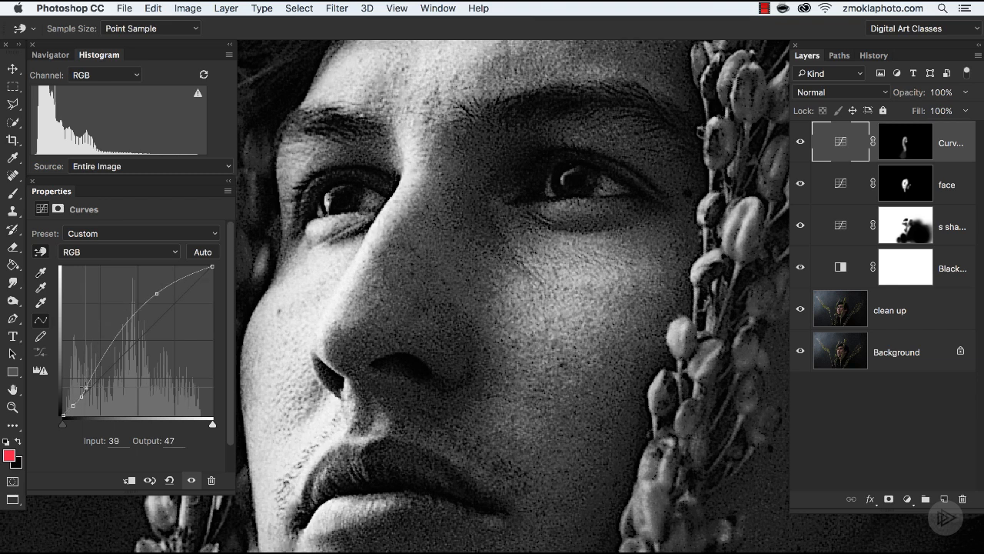
Step: Delete the extra curve point at input 29 and move the neighbouring shadow point to input 34, output 53
click(81, 395)
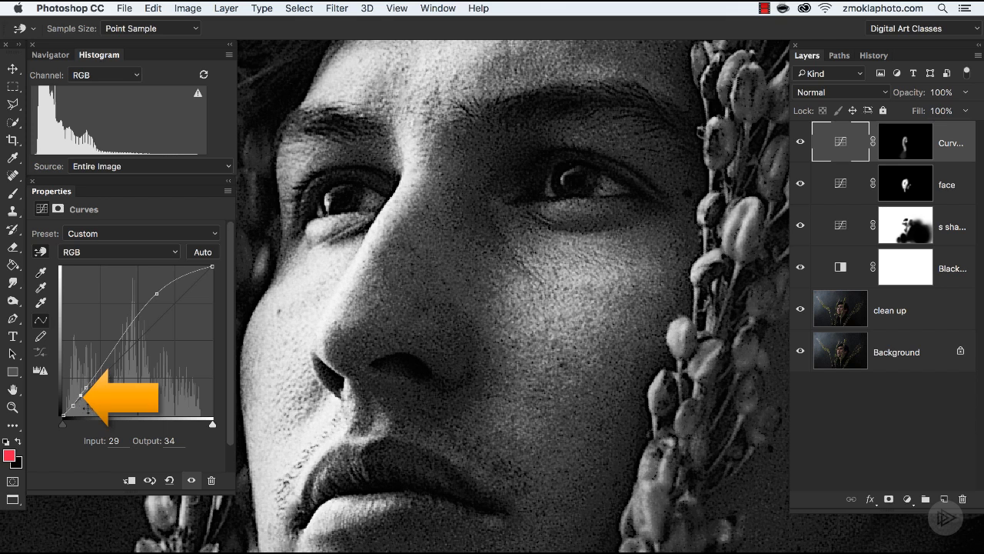
key(Delete)
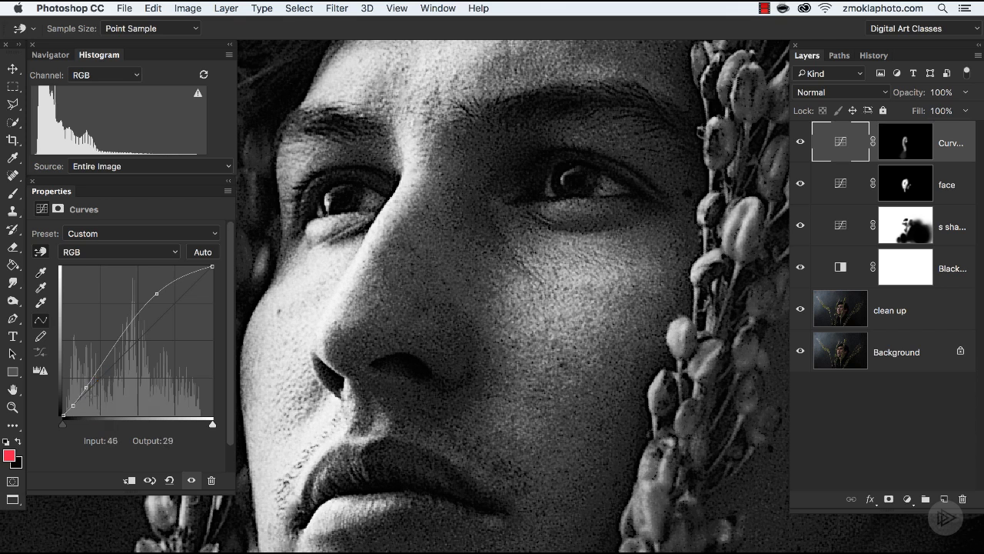
click(86, 388)
drag(86, 387, 83, 384)
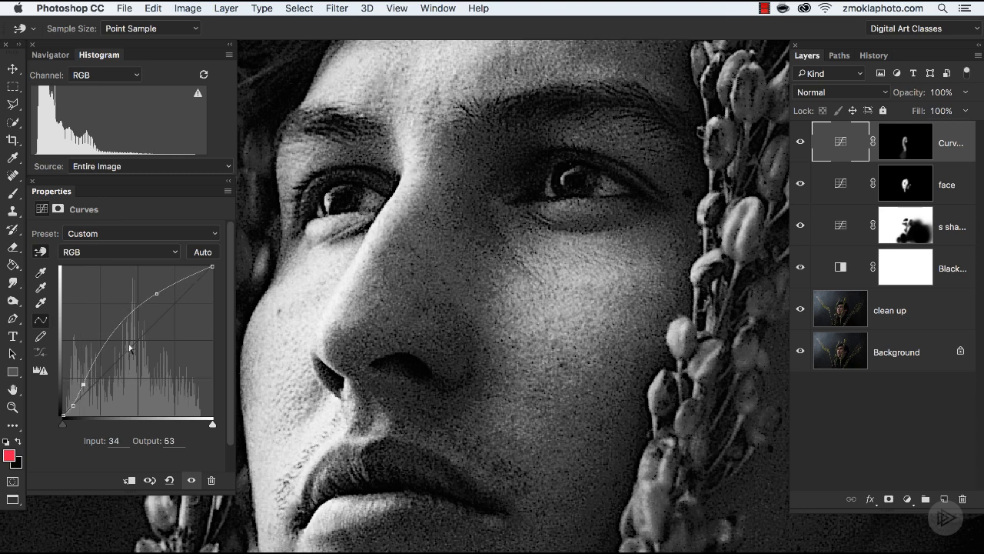
Step: Raise the curve's upper point slightly, and compare the brightened portrait with the layer off and on
drag(158, 292, 154, 290)
click(83, 385)
key(super+0)
drag(548, 355, 552, 278)
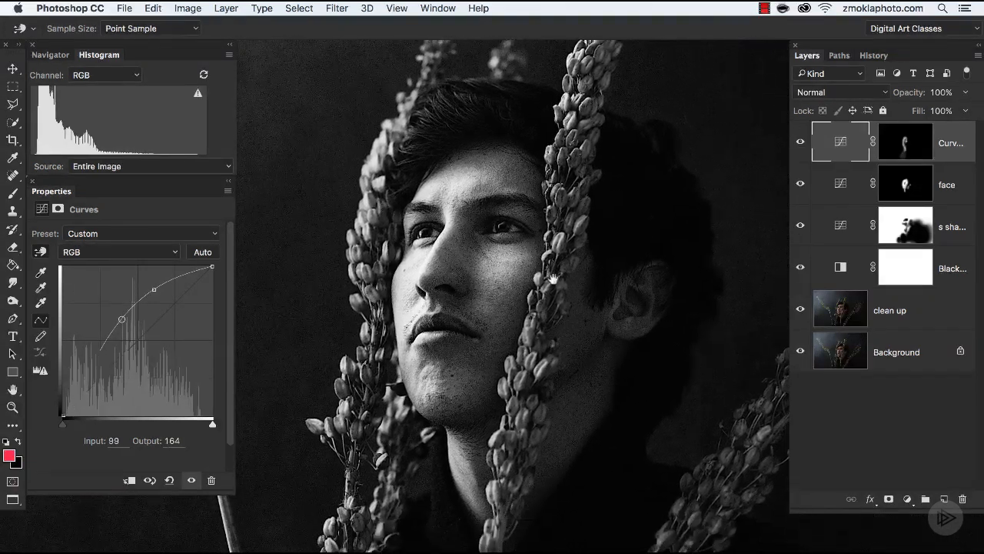
key(super+z)
click(800, 142)
click(800, 142)
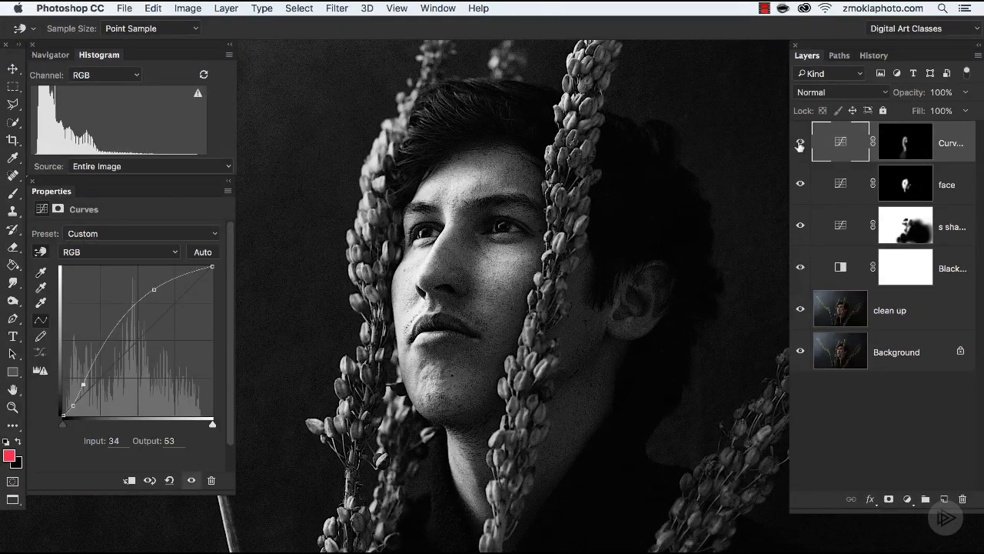
click(799, 143)
click(800, 143)
Step: Reduce the brightening on the forehead by painting the Curves layer's mask with a size 200 black brush at 20% opacity
key(super+equal)
key(super+equal)
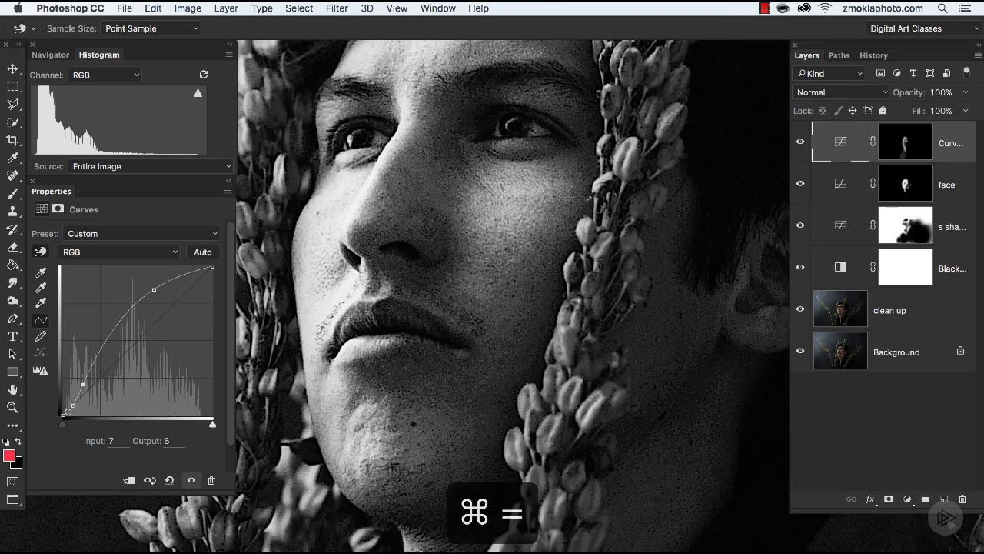
drag(634, 246, 686, 279)
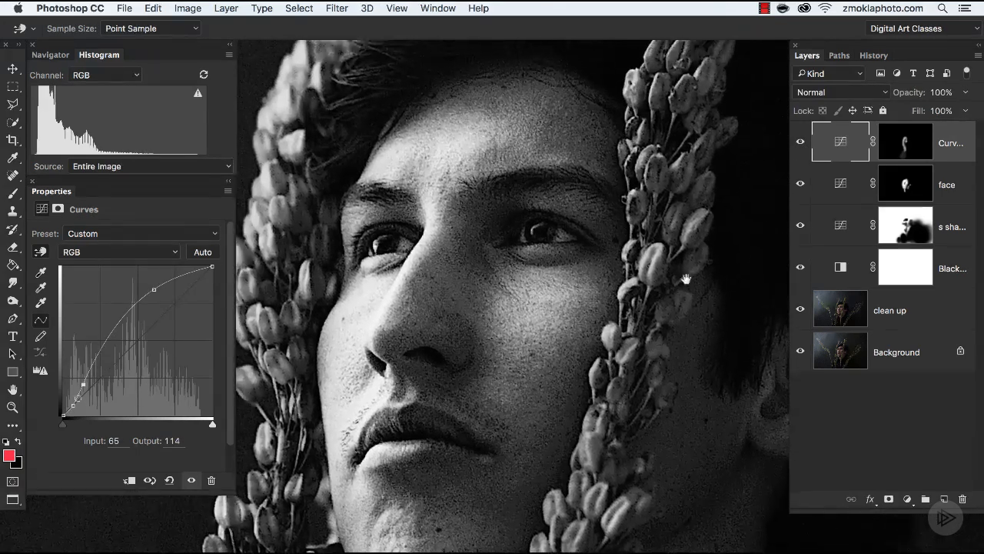
click(904, 146)
key(v)
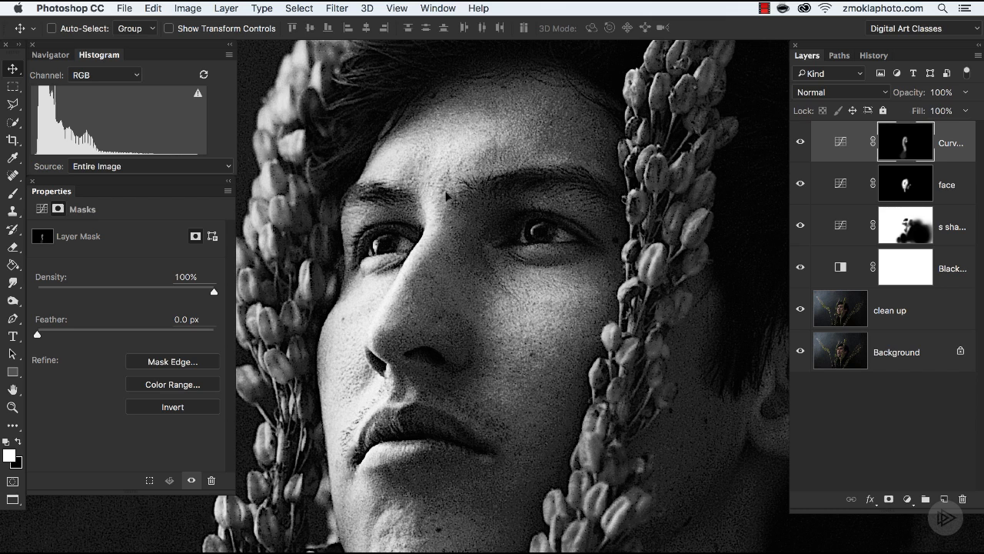
key(x)
key(b)
key(bracketleft)
key(bracketleft)
key(bracketleft)
key(bracketleft)
key(bracketleft)
key(bracketleft)
key(bracketleft)
key(bracketleft)
key(bracketleft)
key(bracketleft)
key(bracketleft)
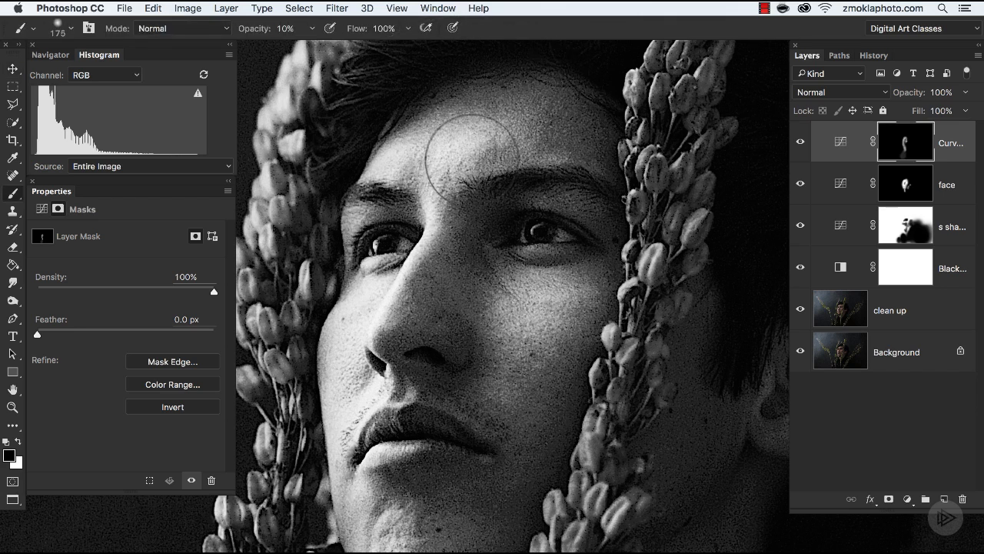
key(bracketright)
key(2)
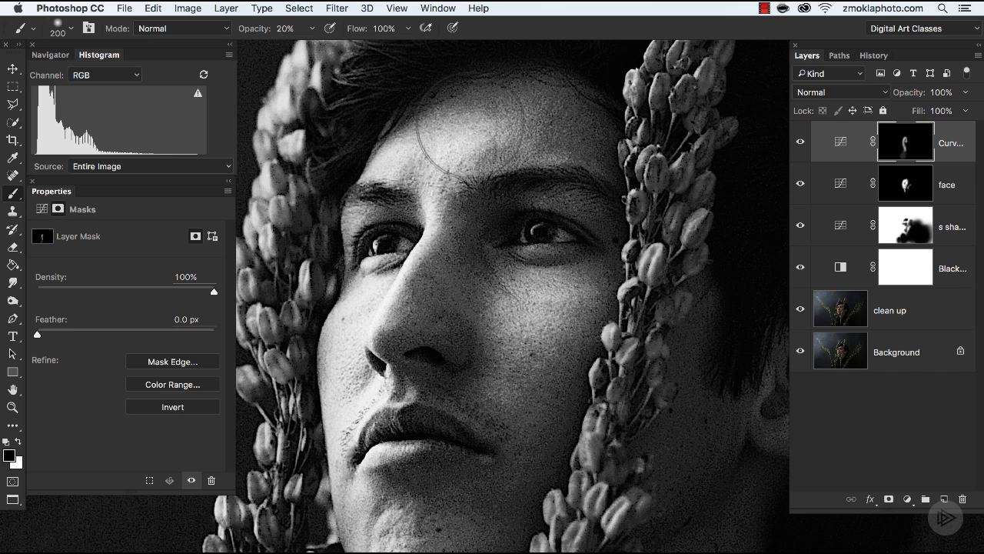
Step: Soften the mask over the forehead and cheek with a black brush at 20% opacity, going from size 300 to 175
key(bracketright)
key(bracketright)
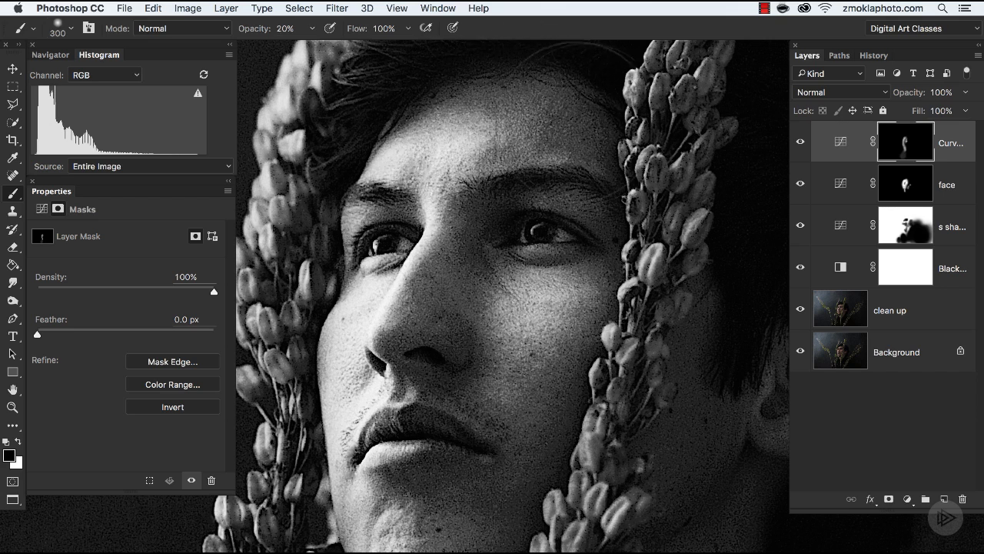
key(bracketleft)
key(bracketleft)
key(bracketleft)
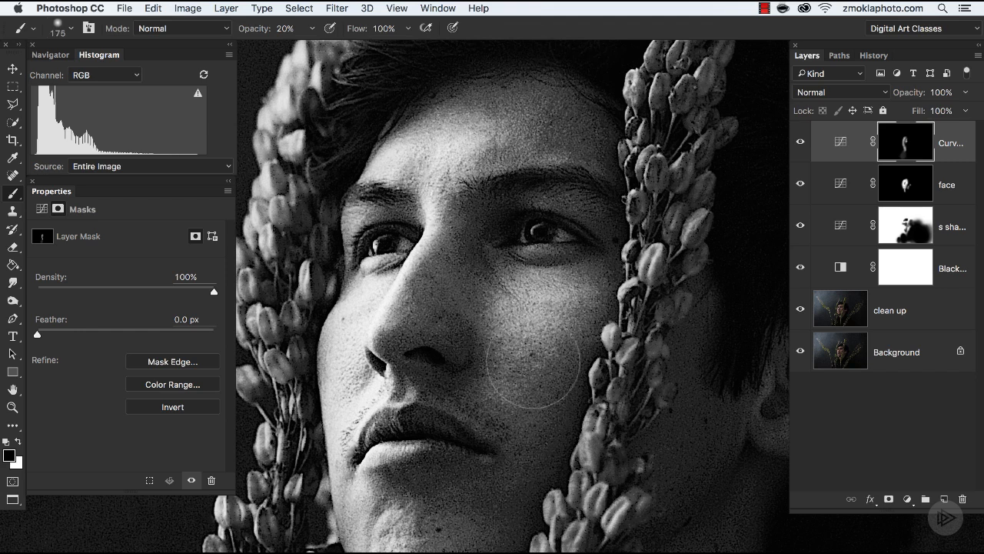
Step: Refine the mask around the ear with a size 300 black brush at 20% opacity, and compare the layer off and on
key(super+minus)
drag(629, 362, 614, 345)
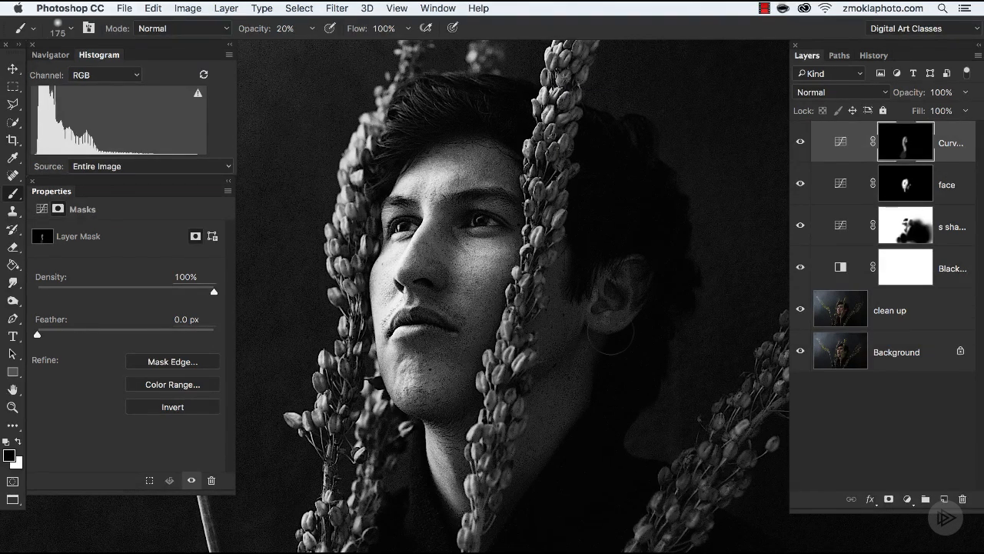
key(bracketright)
key(bracketright)
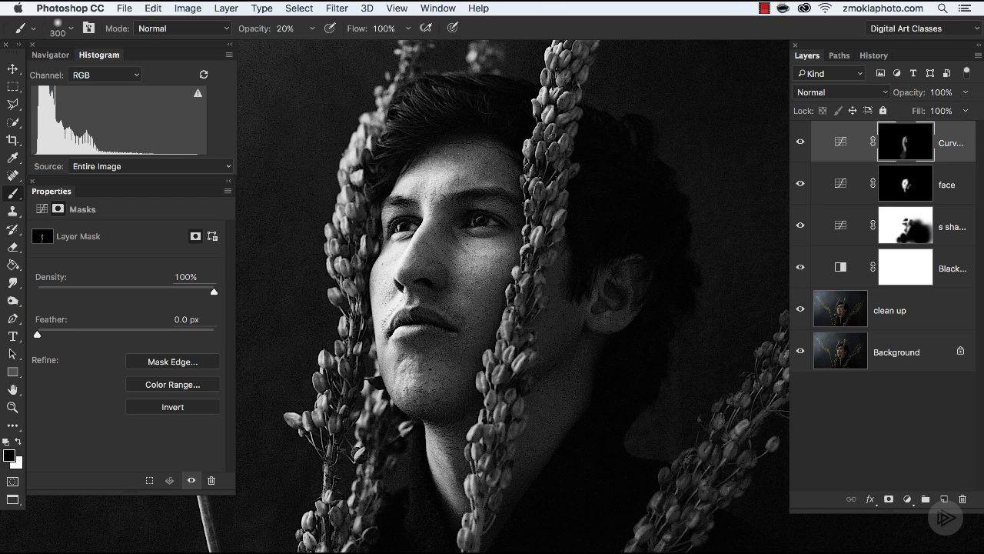
click(800, 142)
click(800, 141)
Step: Refine the mask around the nose with a black brush of size 200 to 175 at 20% opacity
key(bracketleft)
key(bracketleft)
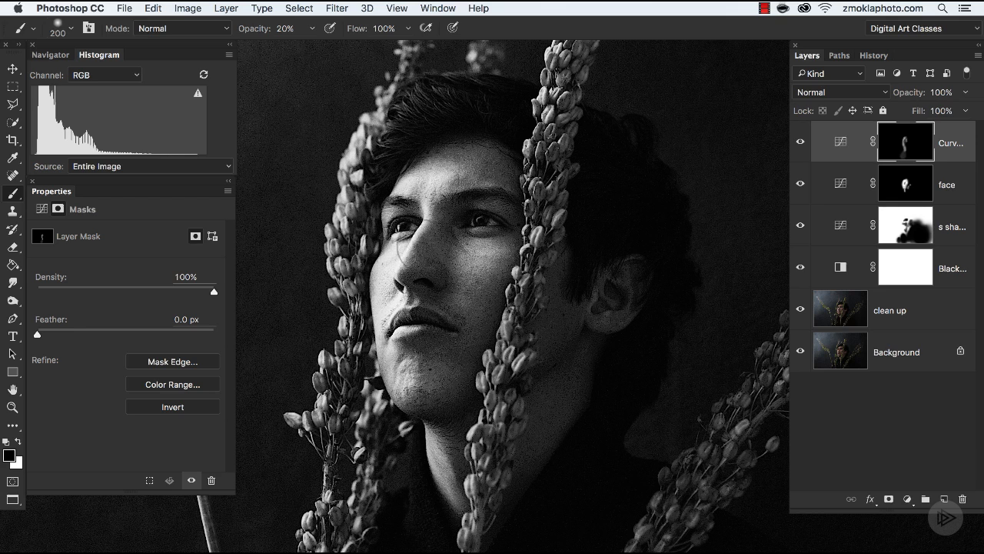
key(bracketright)
key(bracketleft)
key(bracketleft)
key(super+equal)
key(super+equal)
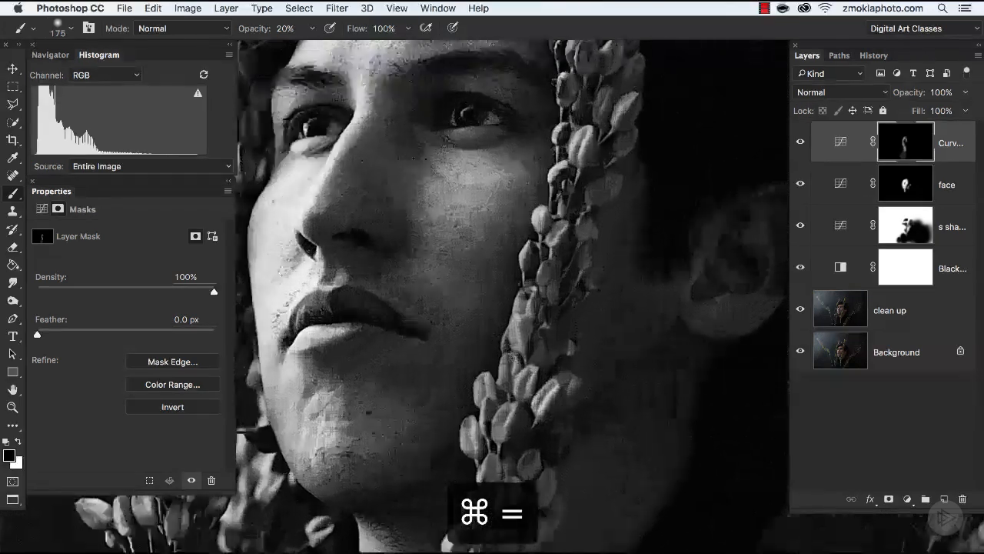
Step: Compare the face up close with the top Curves layer repeatedly hidden and shown
drag(477, 331, 578, 392)
click(802, 143)
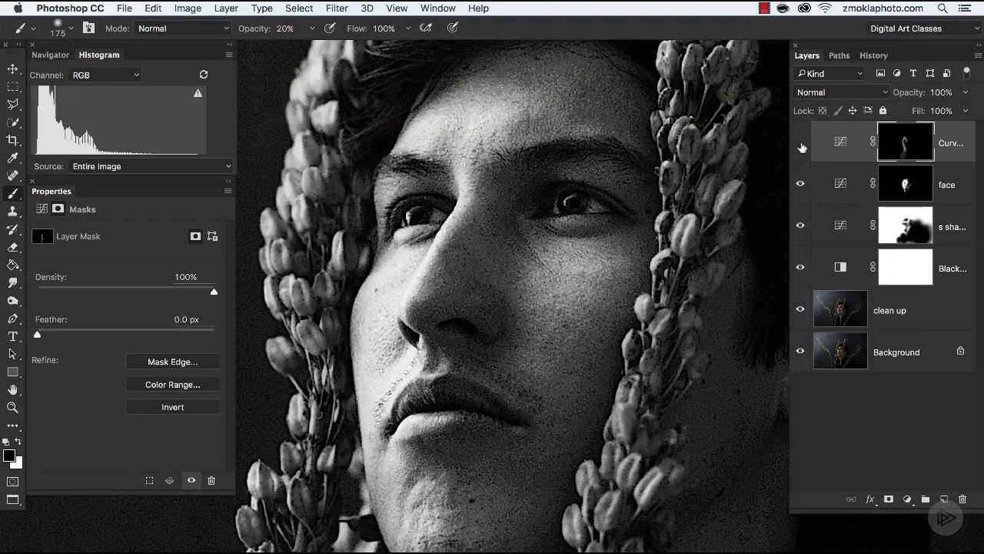
click(801, 143)
click(802, 150)
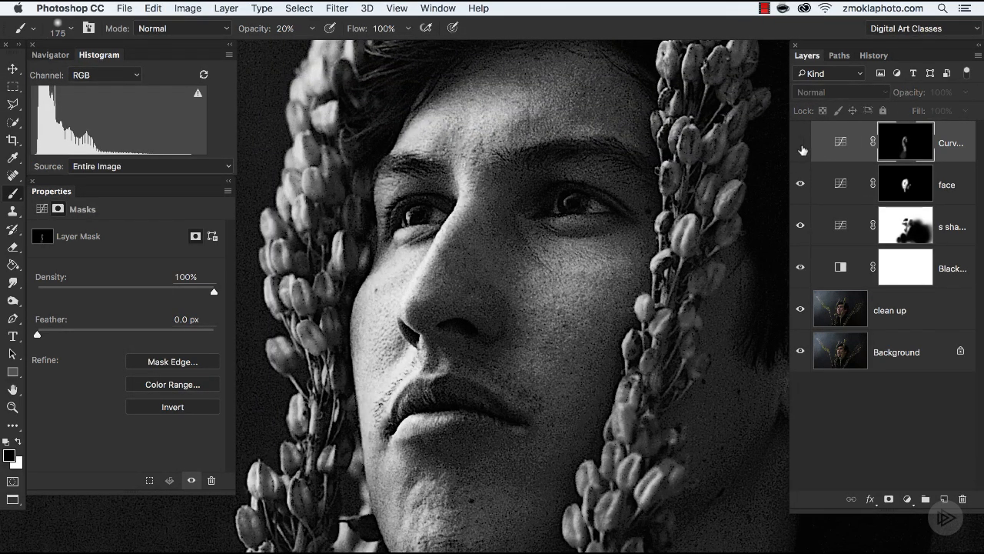
click(802, 150)
click(802, 149)
click(802, 149)
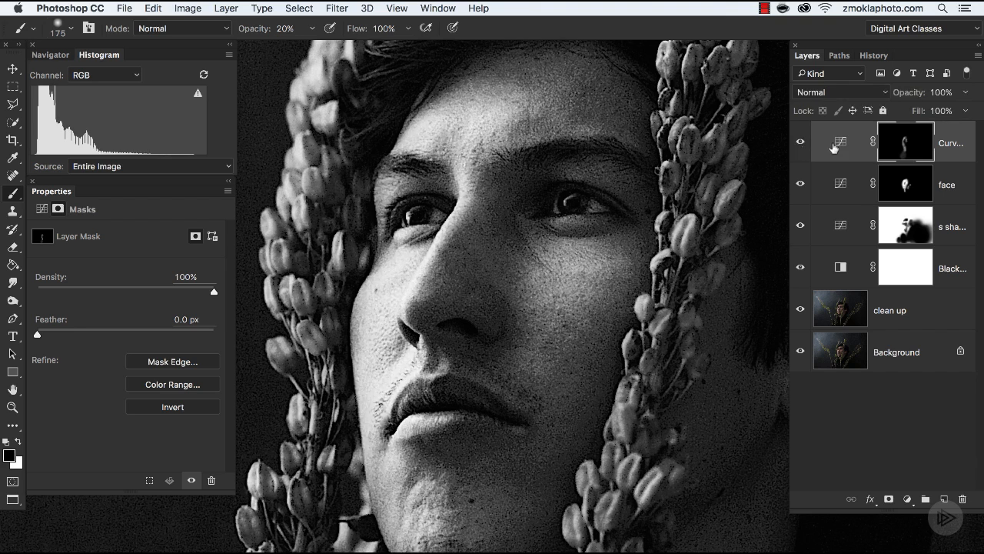
Step: Paint the eye details into the mask with a white brush reduced to size 30 at 40% opacity, and undo the last stroke
key(bracketleft)
key(bracketleft)
key(bracketleft)
key(bracketleft)
key(bracketleft)
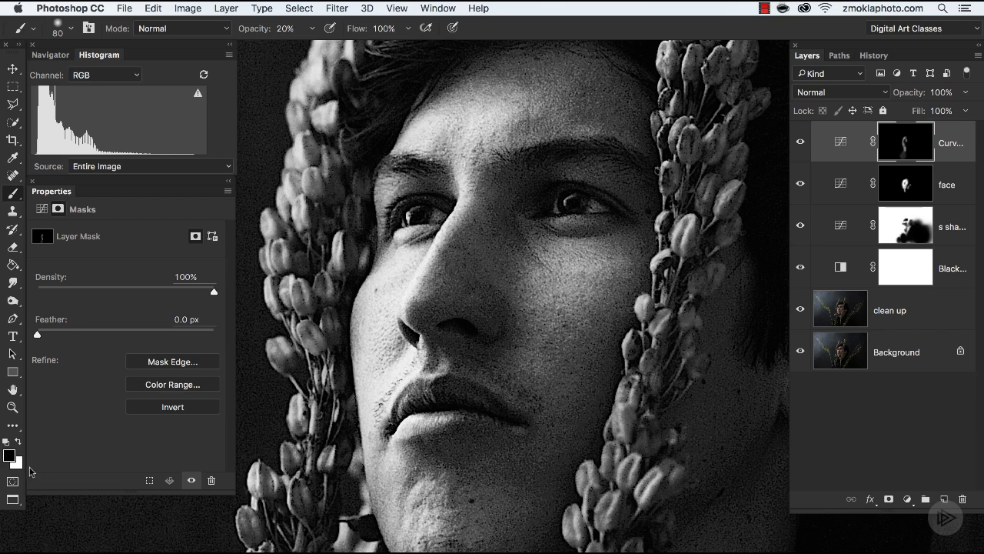
key(x)
scroll(554, 276, up, 2)
scroll(554, 276, right, 2)
key(bracketleft)
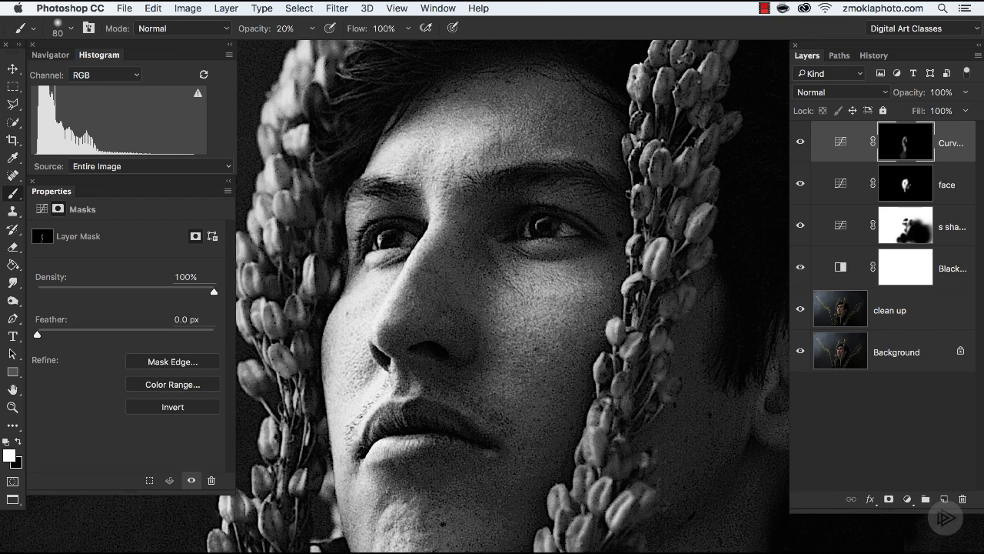
key(bracketleft)
key(bracketleft)
key(bracketleft)
key(super+z)
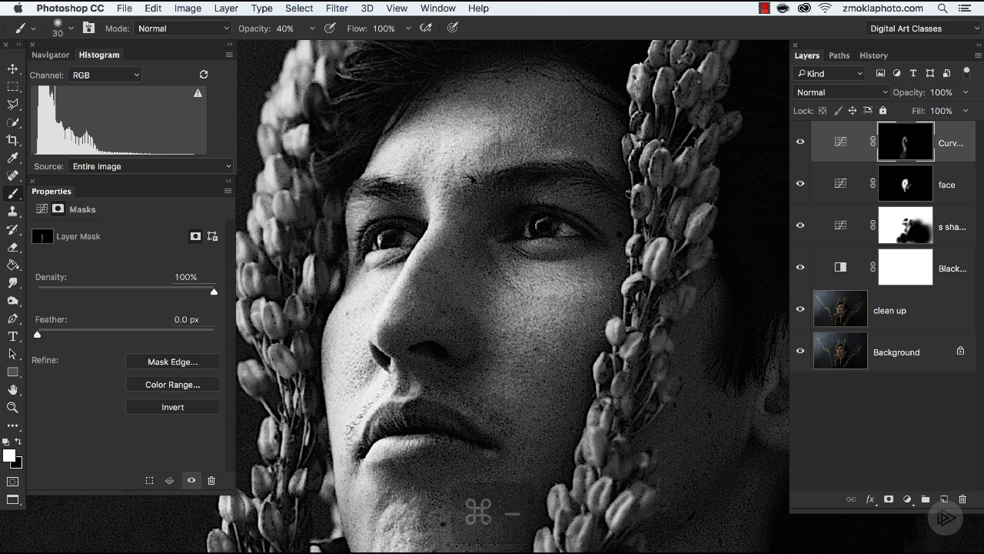
Step: Compare the whole portrait from a wider view with the top Curves layer off and on
key(super+minus)
key(super+minus)
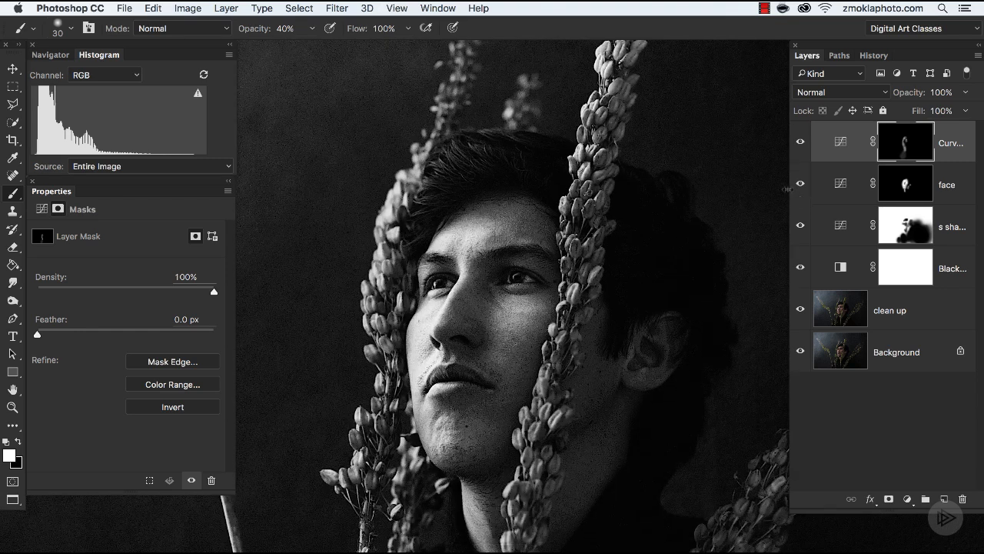
click(801, 143)
click(802, 143)
key(super+minus)
key(super+plus)
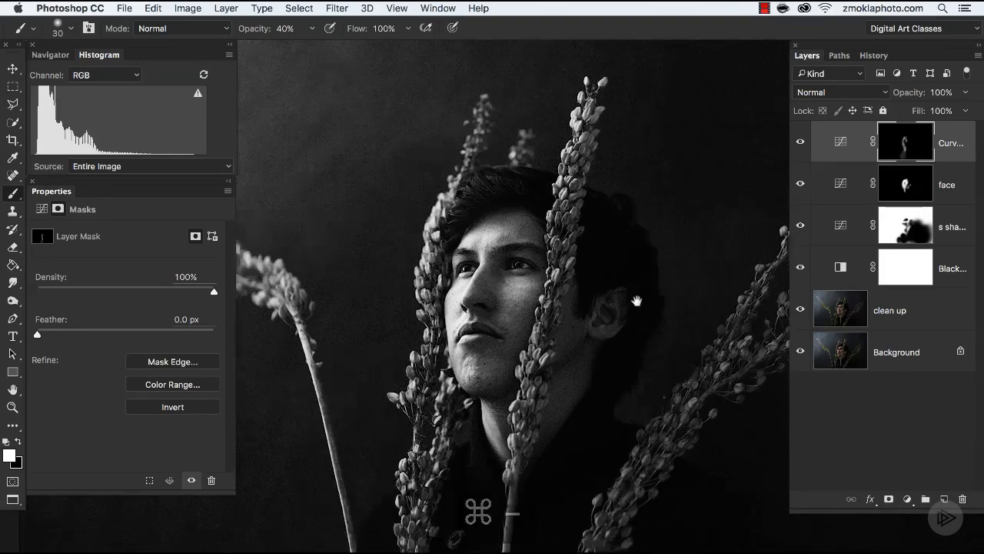
click(800, 144)
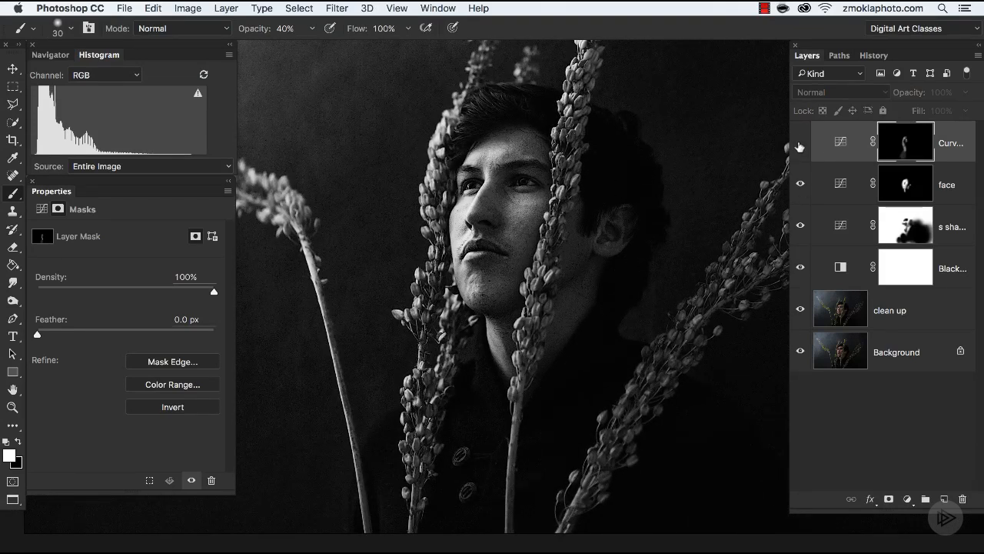
click(800, 144)
click(800, 144)
click(799, 144)
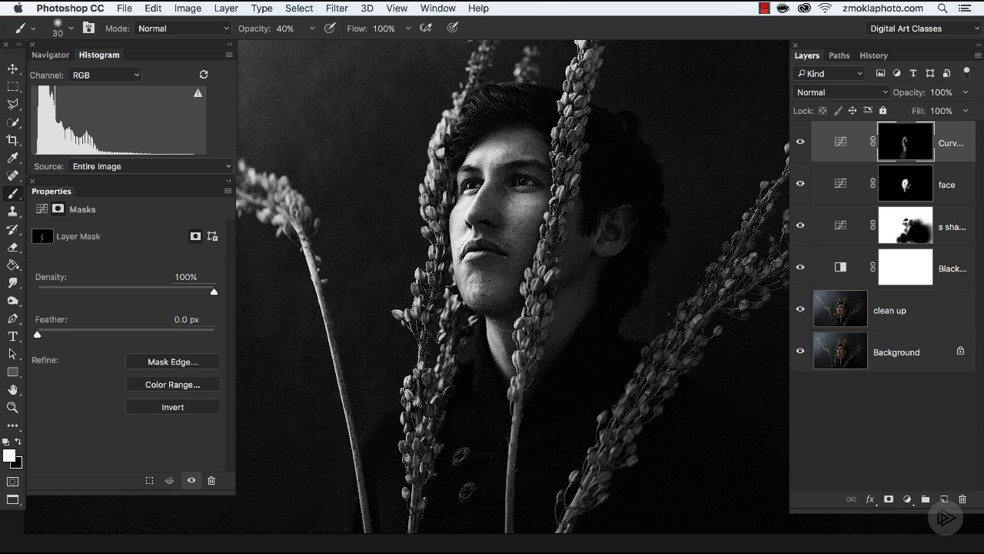
Step: Tone down parts of the Curves layer's mask with a size 300 black brush at 10% opacity
key(x)
key(bracketright)
key(bracketright)
key(bracketright)
key(bracketright)
key(bracketright)
key(bracketright)
key(bracketright)
key(bracketright)
key(bracketleft)
key(bracketleft)
key(bracketright)
Step: Compare the full image with the face layer and the top Curves layer each hidden and shown
key(super+minus)
drag(689, 354, 682, 312)
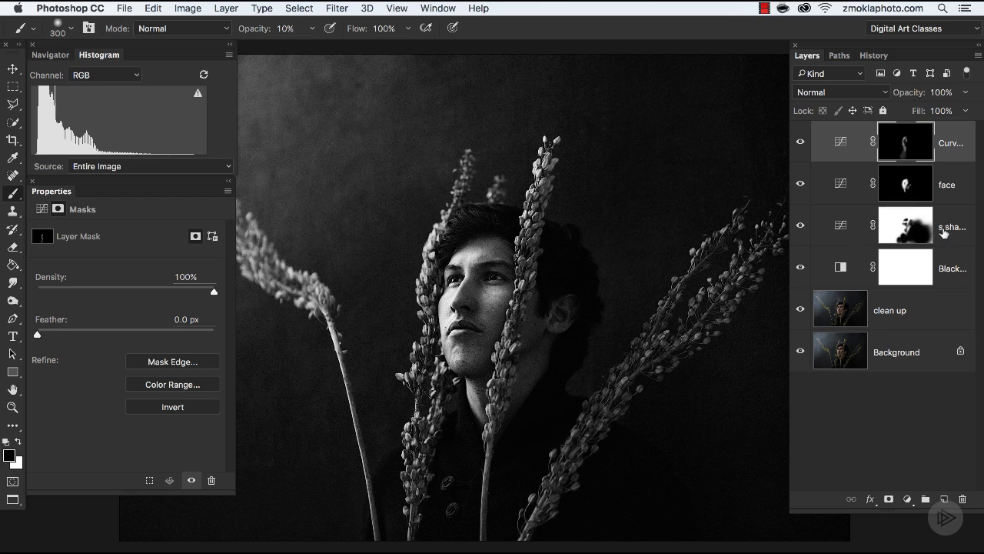
click(800, 185)
click(801, 185)
click(801, 143)
click(800, 143)
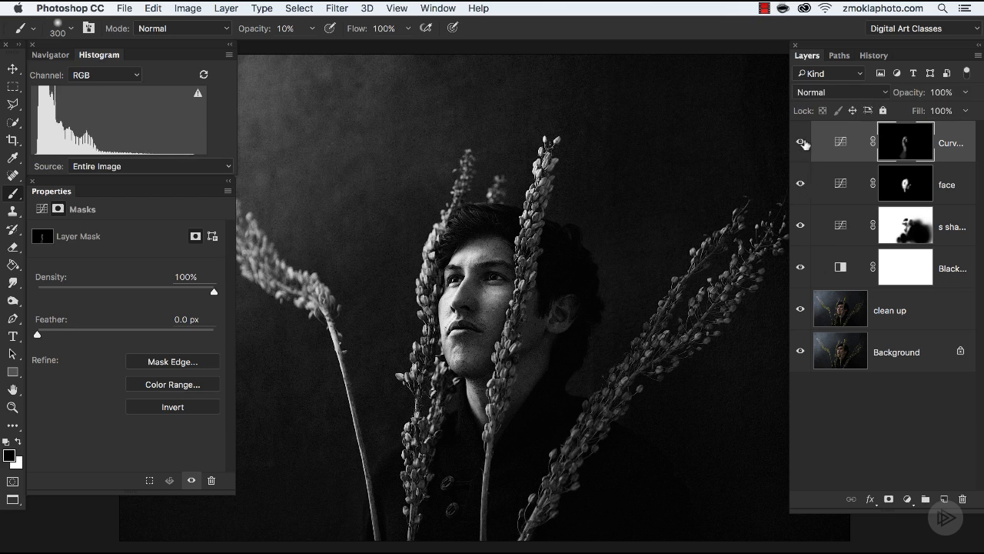